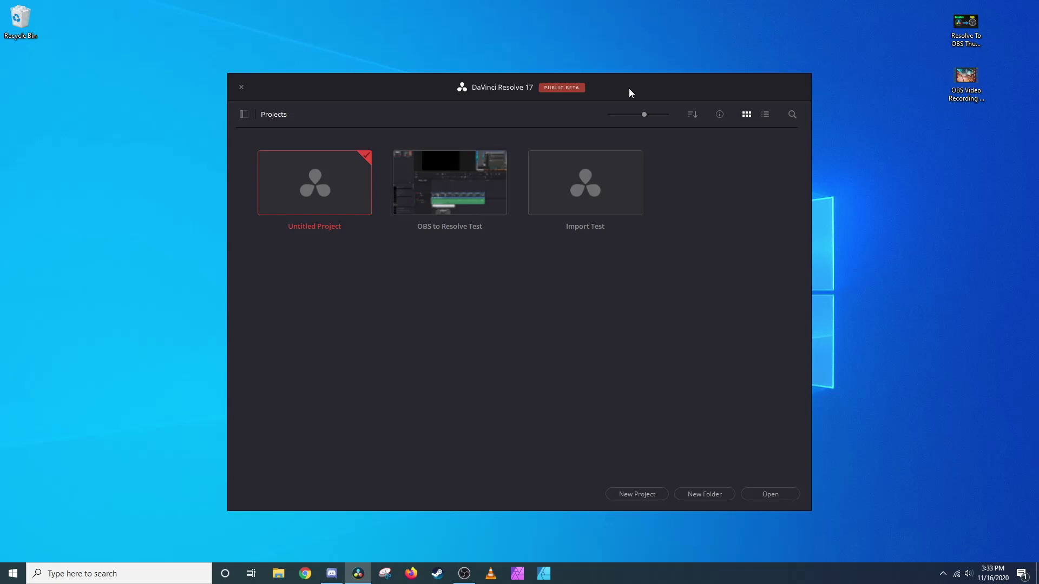
# Start a new project in the Project Manager, name it 'Audio', and create it
pyautogui.click(636, 494)
pyautogui.press('BackSpace')
pyautogui.write('Audio')
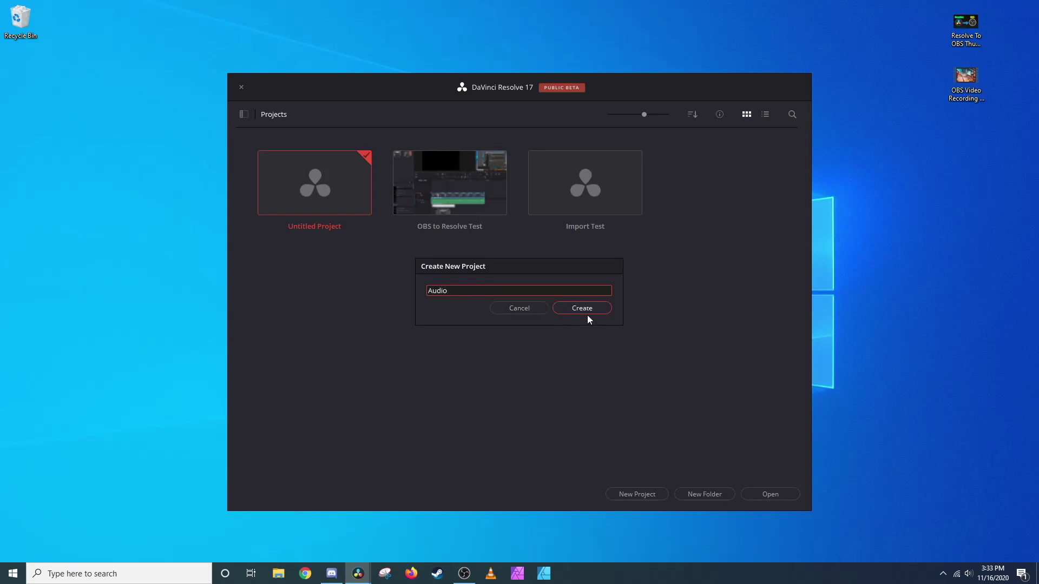
pyautogui.click(586, 310)
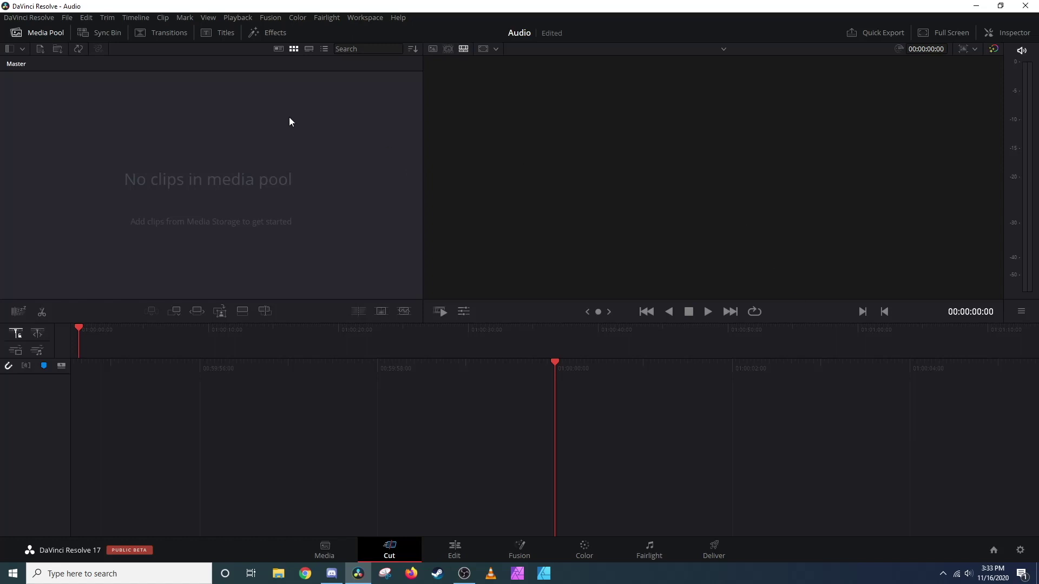
# Import the Cover music file from Downloads via File > Import > Media
pyautogui.click(69, 17)
pyautogui.moveTo(158, 134)
pyautogui.click(264, 142)
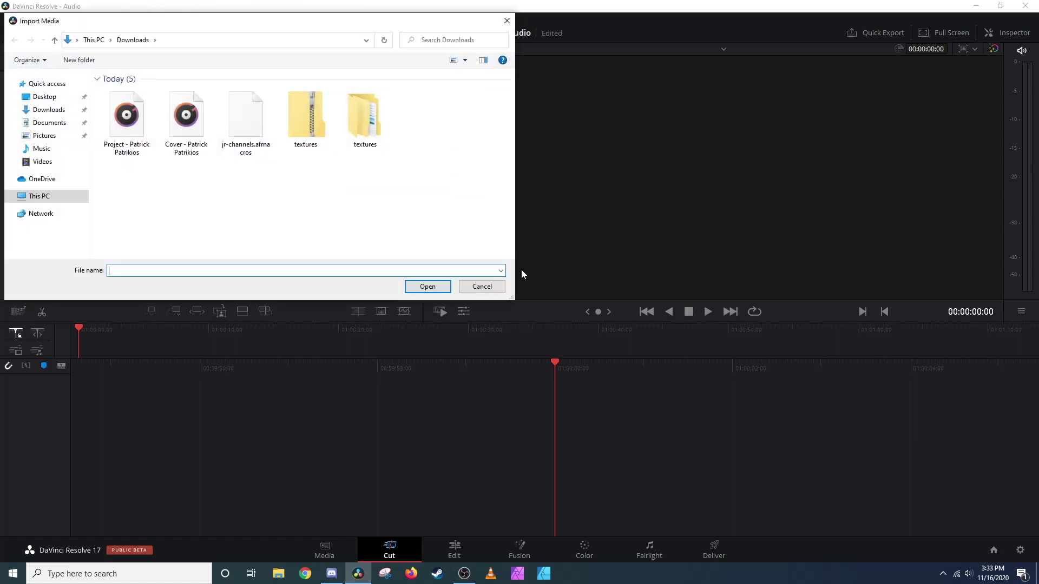
pyautogui.click(186, 119)
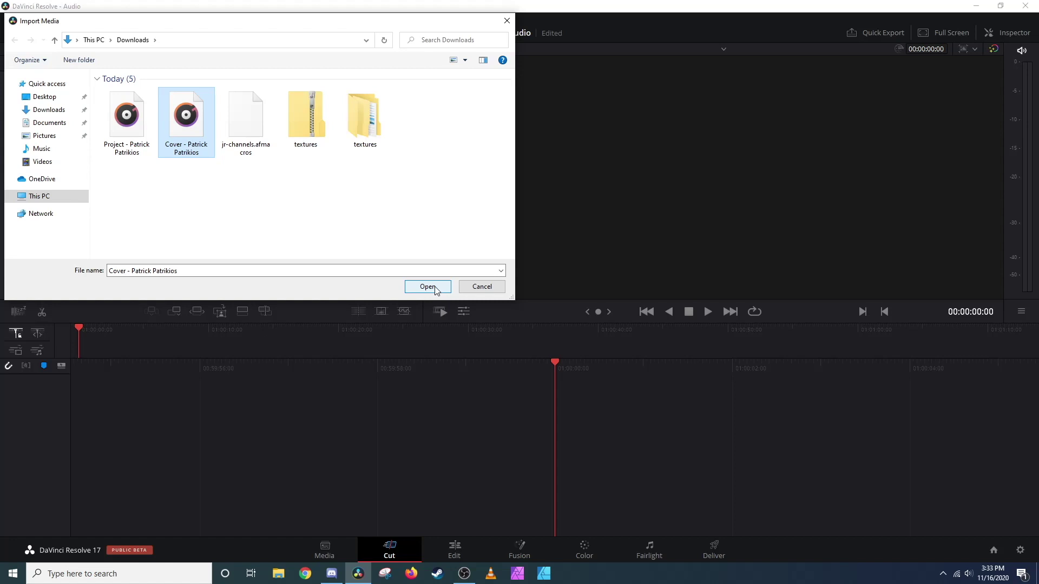
pyautogui.click(428, 287)
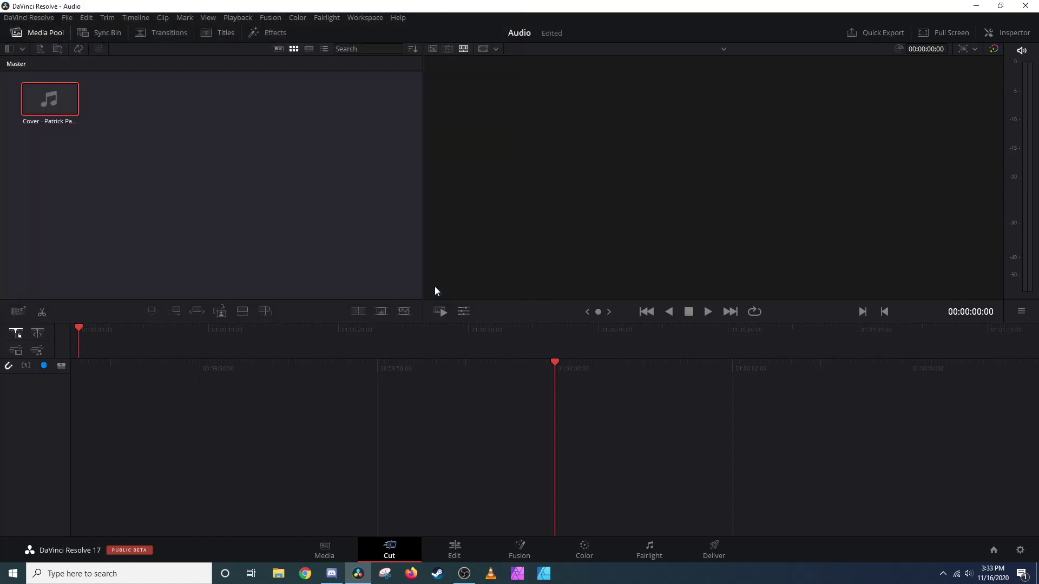
pyautogui.click(66, 18)
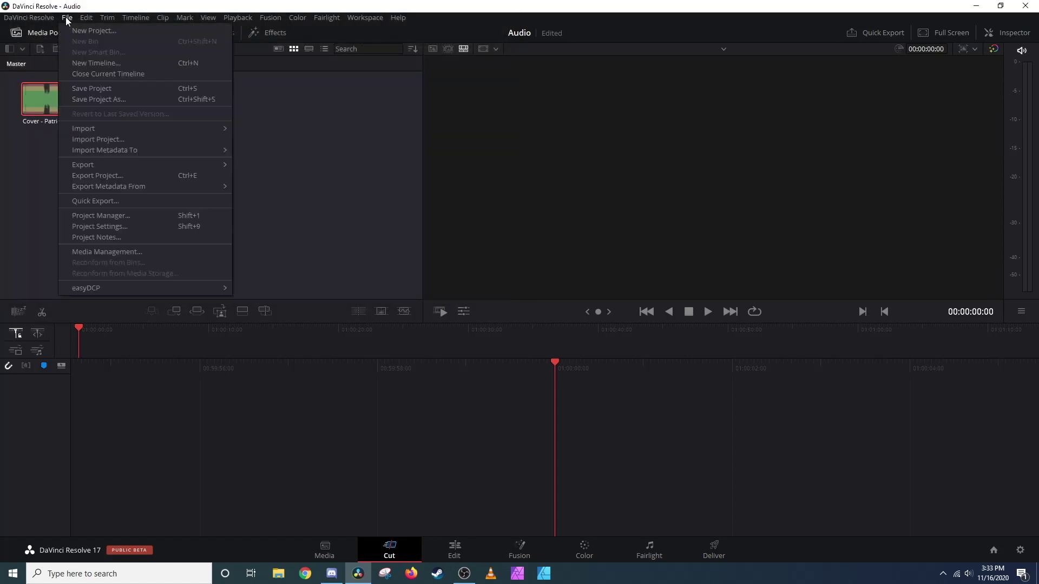
pyautogui.moveTo(181, 129)
pyautogui.click(261, 143)
pyautogui.click(48, 161)
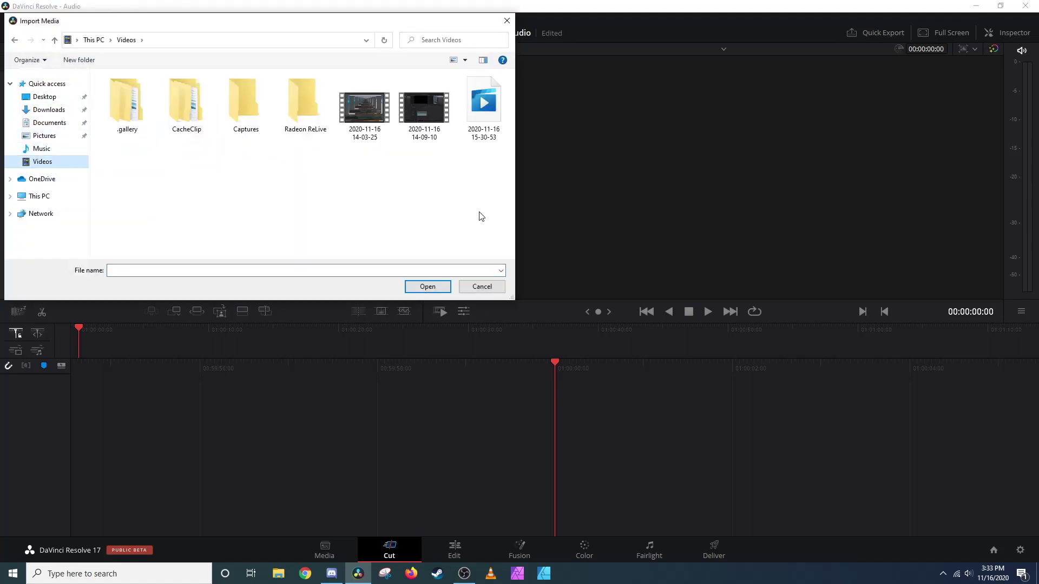
pyautogui.click(424, 108)
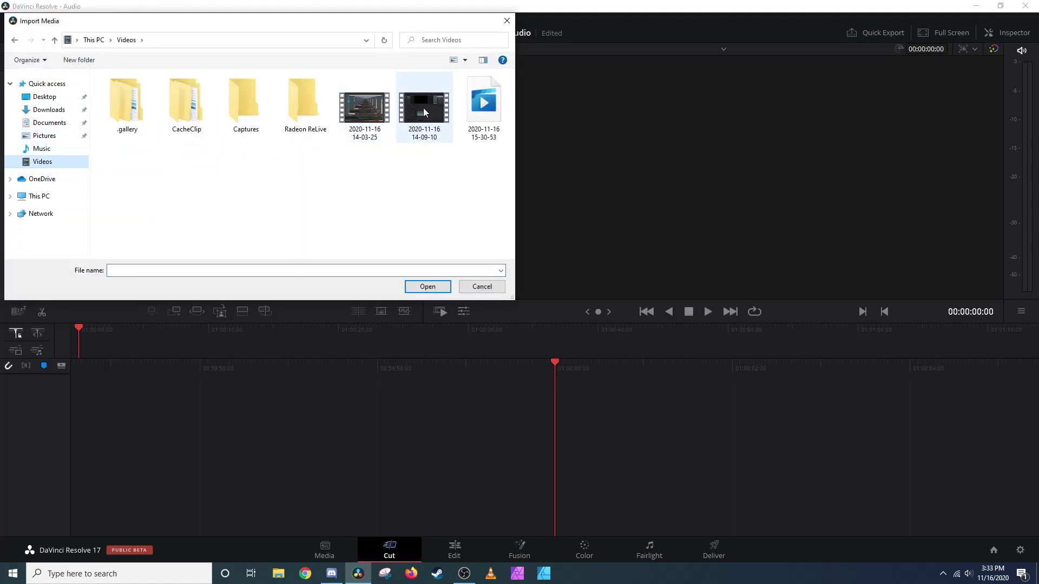
pyautogui.click(428, 286)
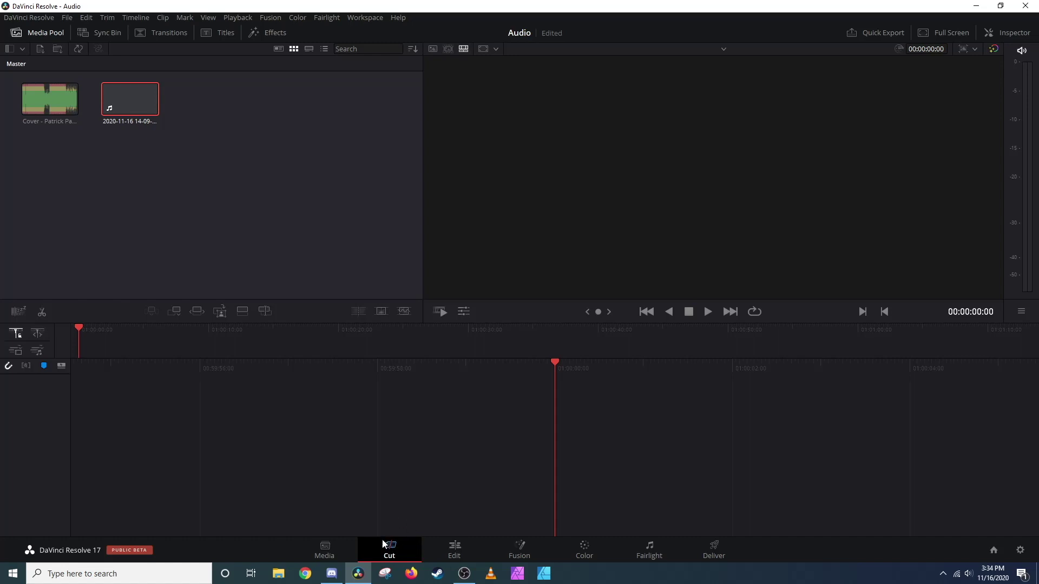
pyautogui.click(454, 549)
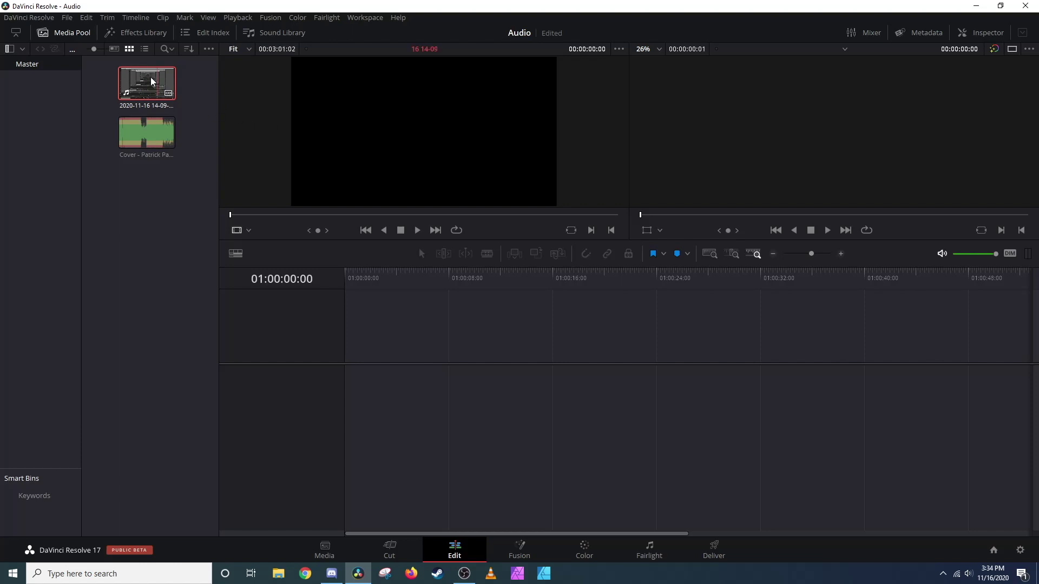
pyautogui.moveTo(145, 89); pyautogui.dragTo(350, 378)
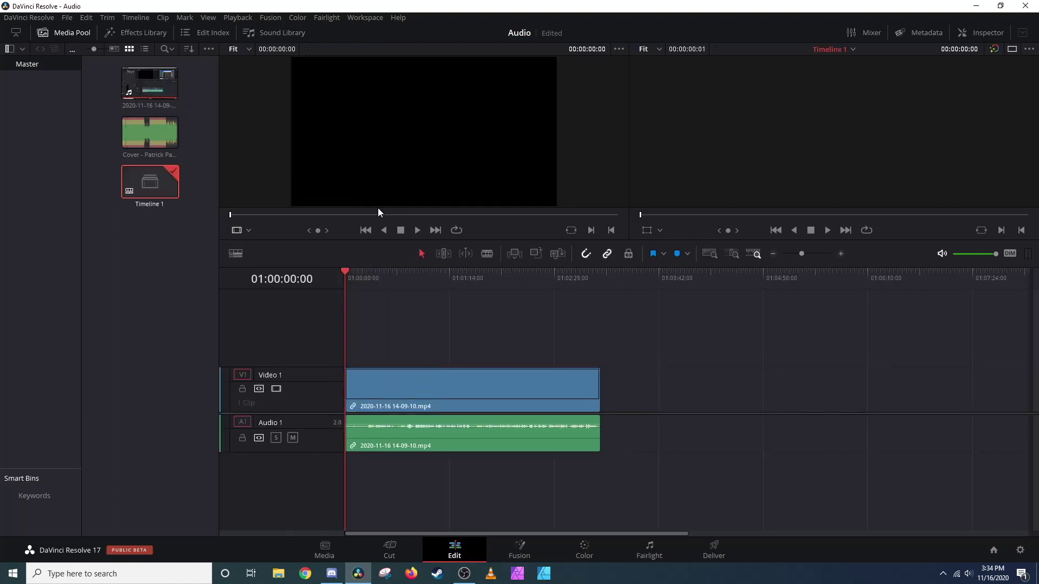
pyautogui.moveTo(150, 139); pyautogui.dragTo(152, 144)
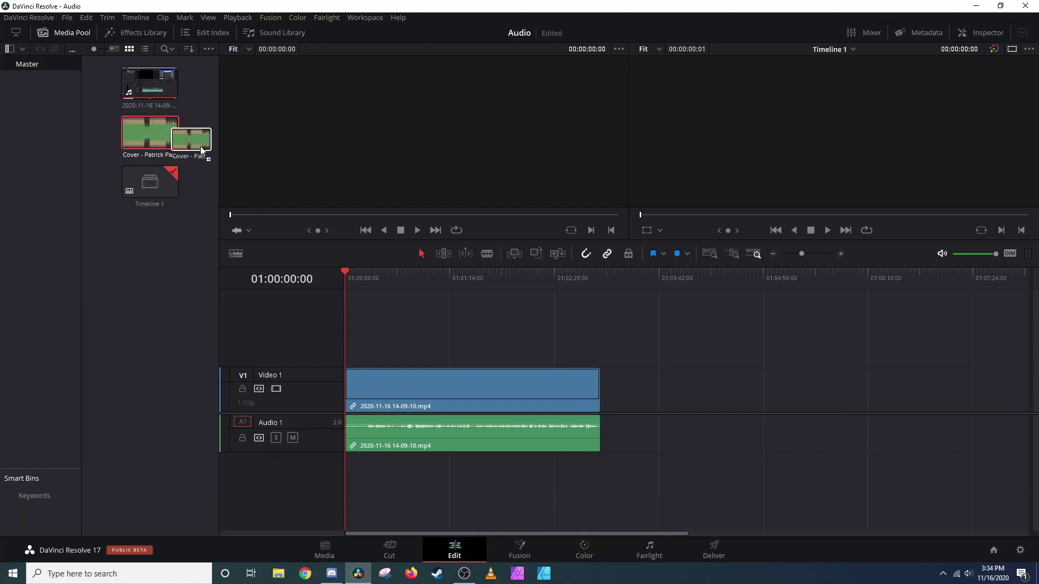
pyautogui.moveTo(234, 156); pyautogui.dragTo(598, 481)
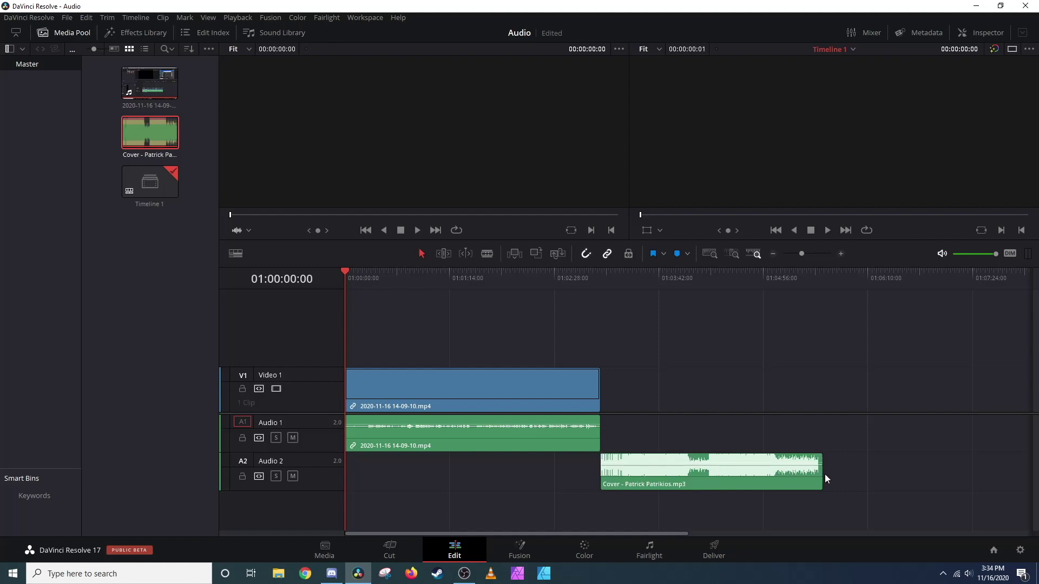
pyautogui.moveTo(820, 474); pyautogui.dragTo(637, 482)
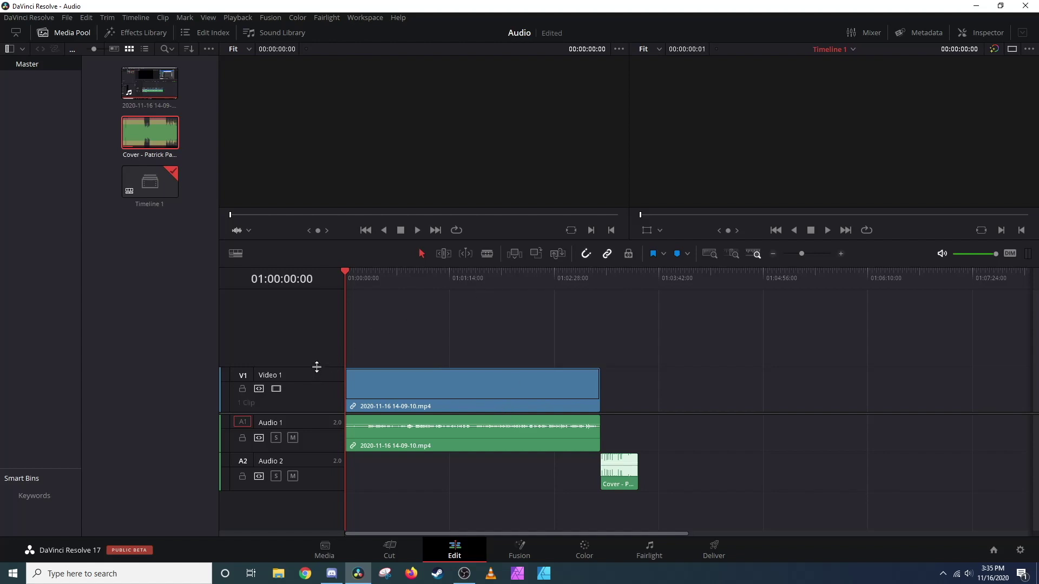
# Resize the V1, A1 and A2 track heights taller so clips and waveforms show clearly
pyautogui.moveTo(320, 414); pyautogui.dragTo(322, 367)
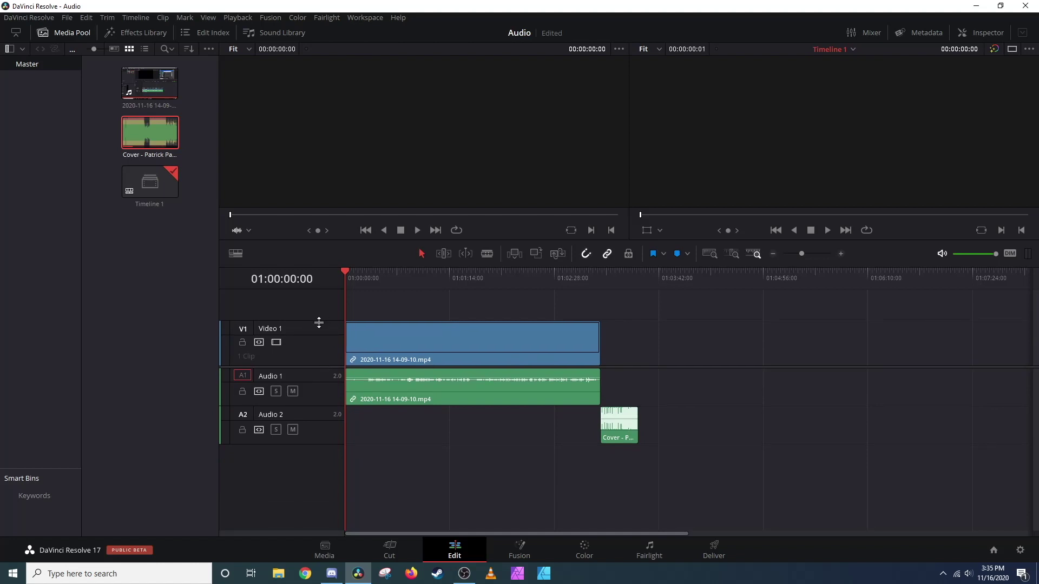
pyautogui.moveTo(318, 322); pyautogui.dragTo(319, 301)
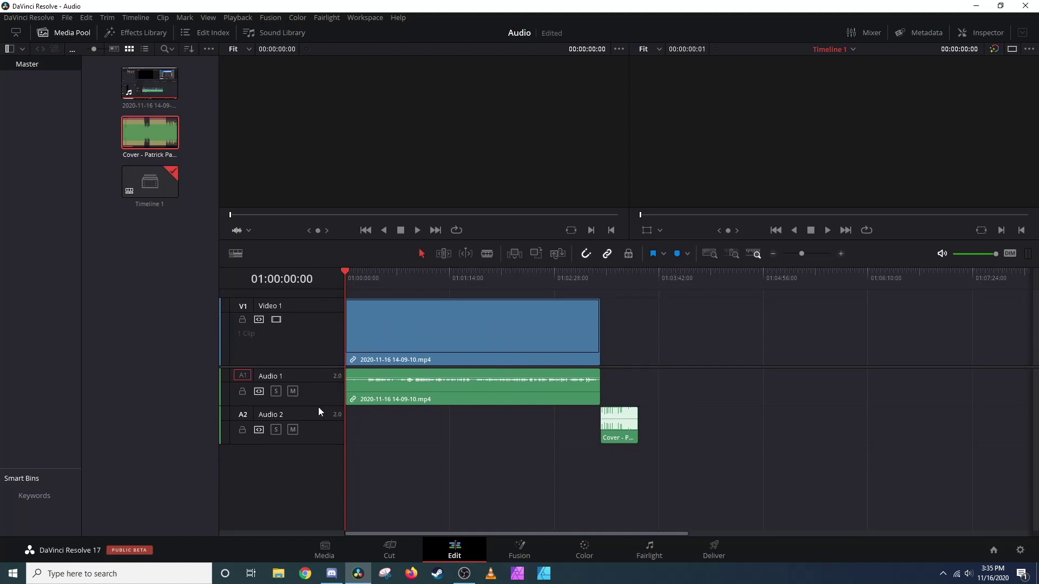
pyautogui.moveTo(318, 406); pyautogui.dragTo(313, 431)
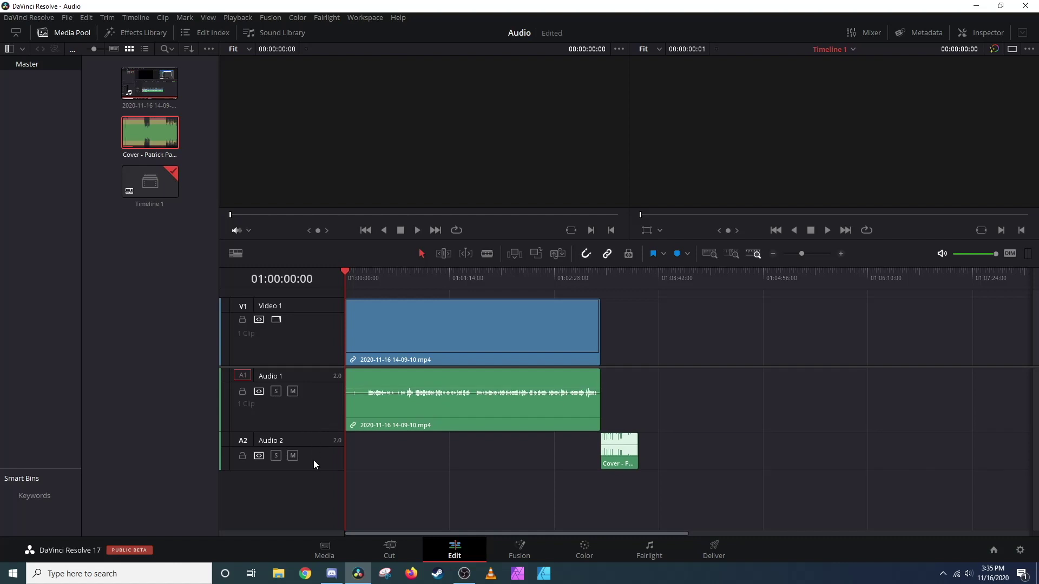
pyautogui.moveTo(313, 469); pyautogui.dragTo(313, 509)
pyautogui.moveTo(321, 431); pyautogui.dragTo(322, 445)
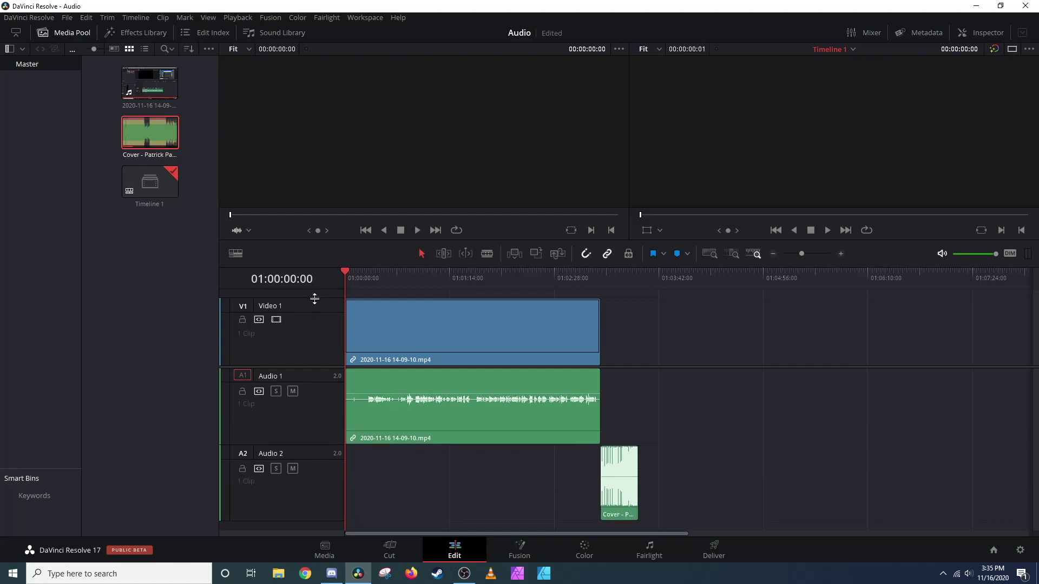
pyautogui.moveTo(317, 300); pyautogui.dragTo(316, 315)
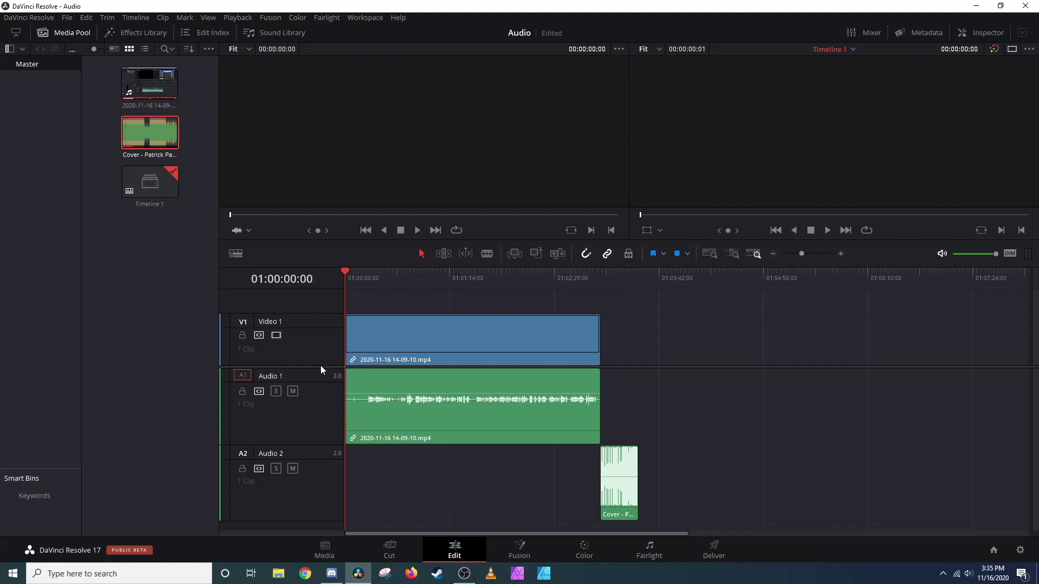
pyautogui.moveTo(320, 363); pyautogui.dragTo(321, 365)
pyautogui.scroll(-2, 321, 363)
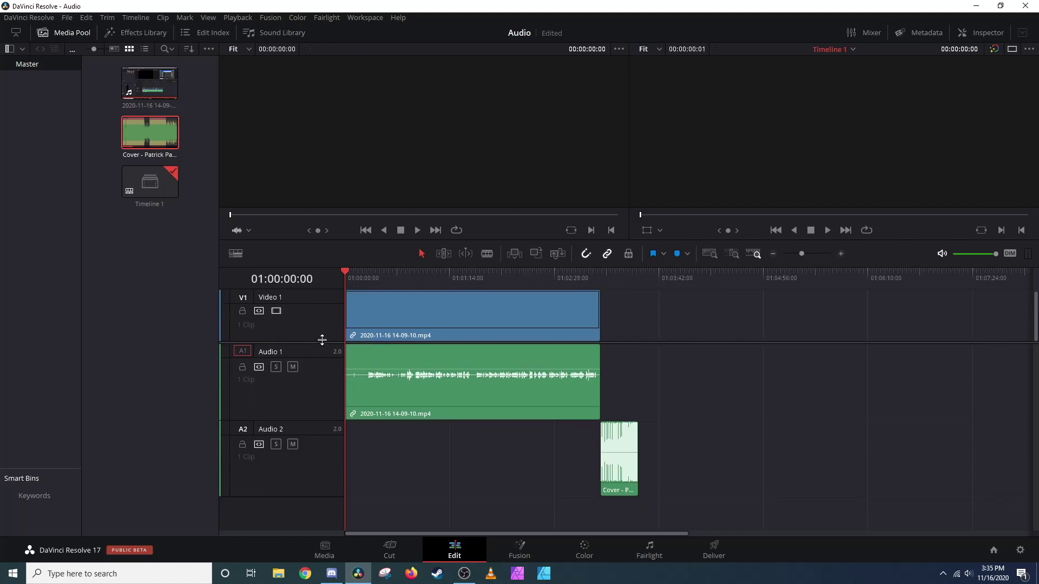
pyautogui.moveTo(324, 422); pyautogui.dragTo(324, 424)
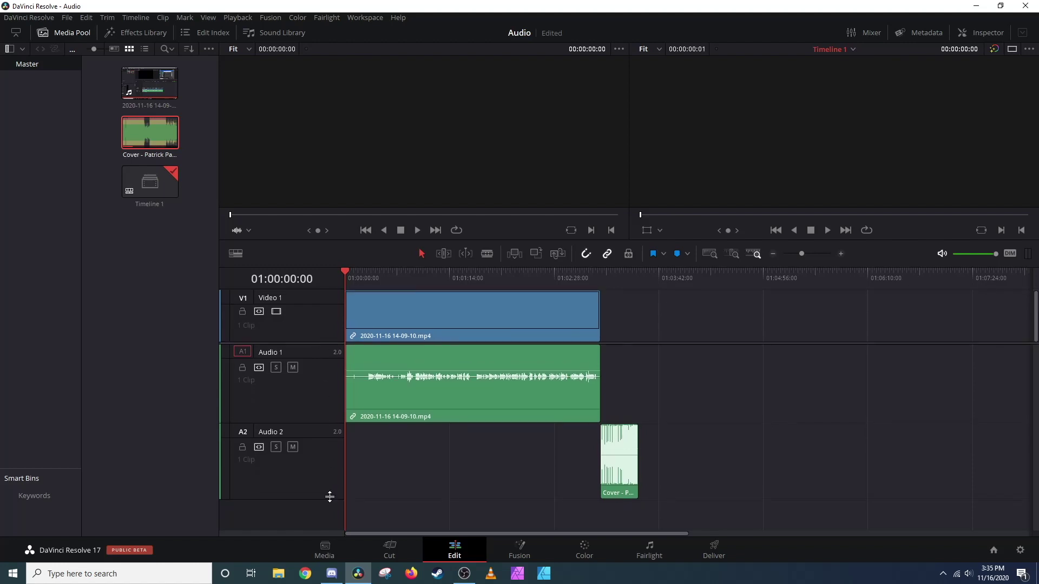
pyautogui.moveTo(330, 497); pyautogui.dragTo(330, 501)
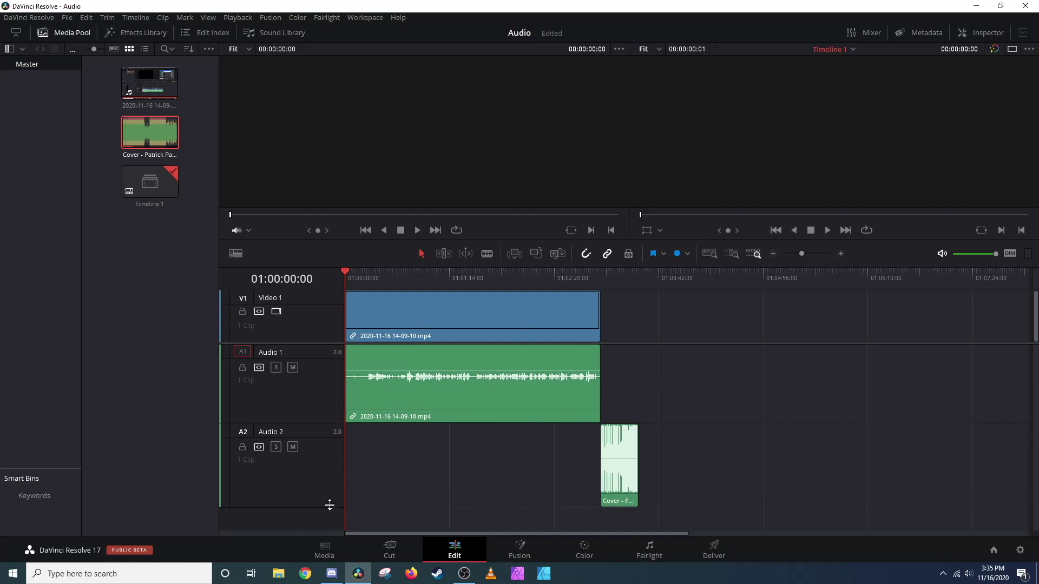
# Zoom in and drag the recording's Audio 1 volume line to about 13.87 dB
pyautogui.click(841, 254)
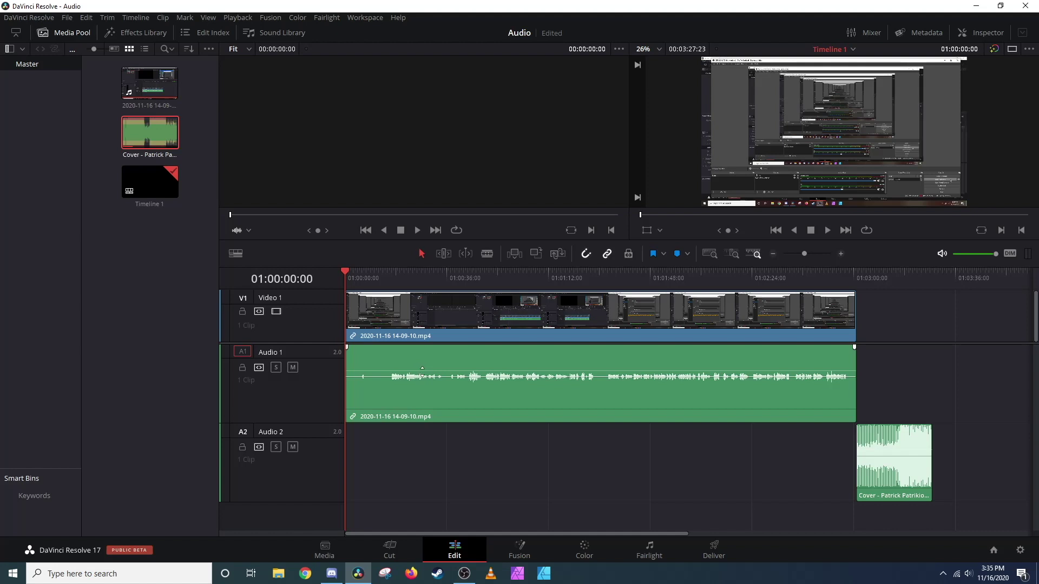
pyautogui.moveTo(422, 372); pyautogui.dragTo(422, 355)
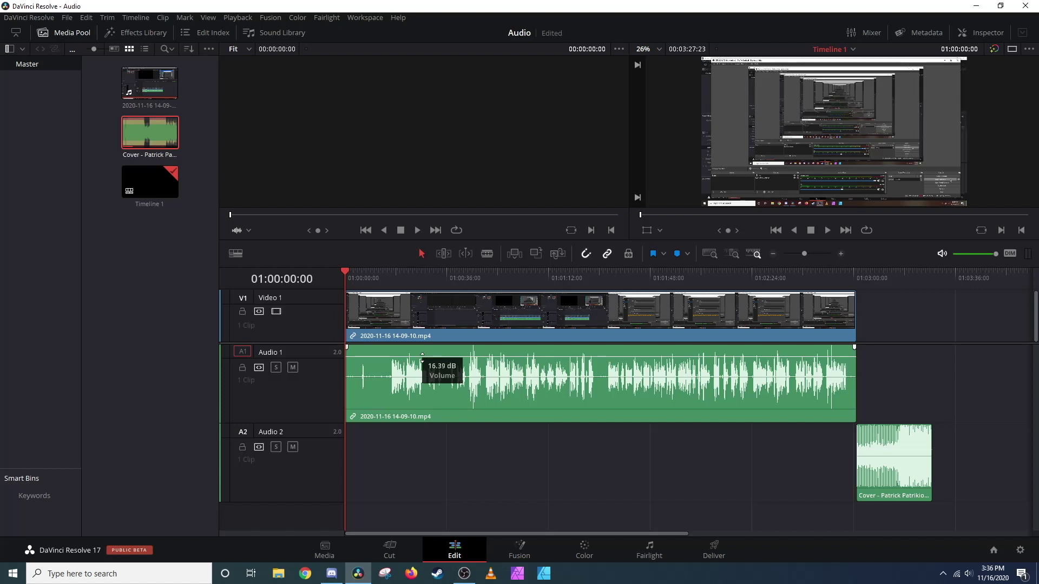
pyautogui.moveTo(422, 355)
pyautogui.mouseDown()
pyautogui.moveTo(422, 363)
pyautogui.moveTo(424, 355)
pyautogui.mouseUp()
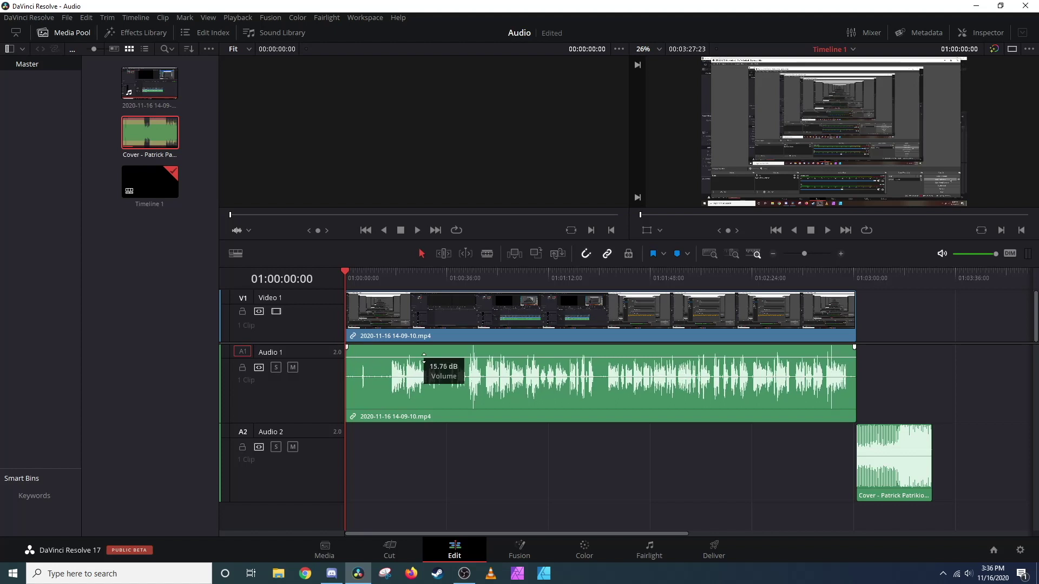
pyautogui.moveTo(423, 356); pyautogui.dragTo(424, 355)
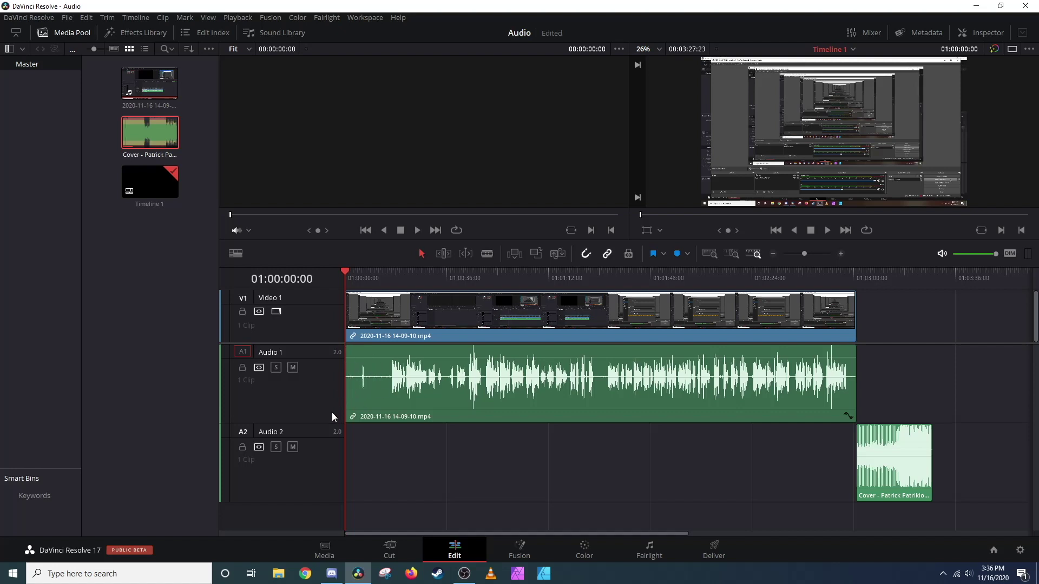
# Zoom in and blade-cut the recording's video and audio at 01:00:16:07
pyautogui.click(841, 254)
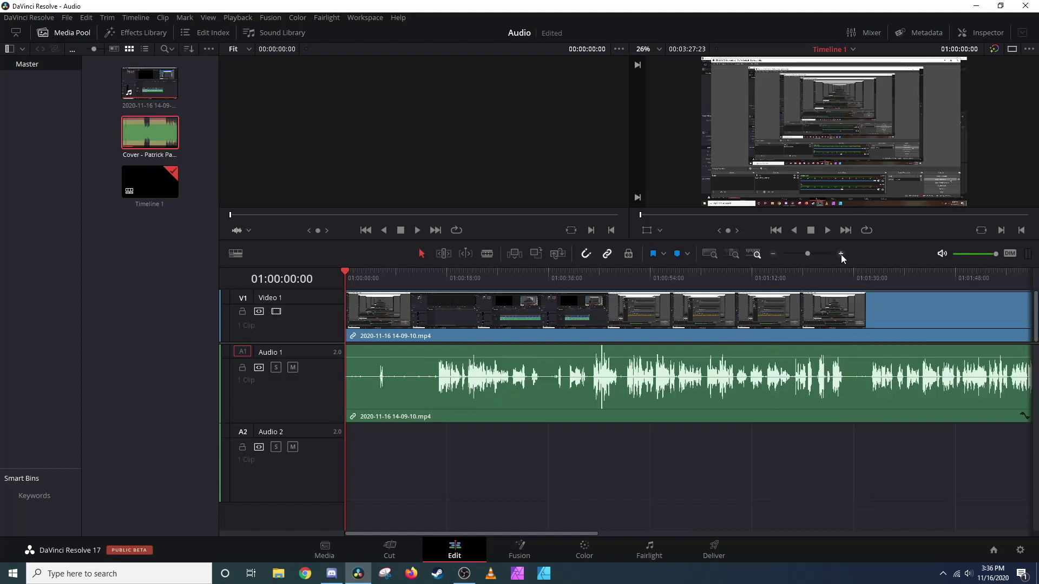
pyautogui.click(842, 254)
pyautogui.click(844, 253)
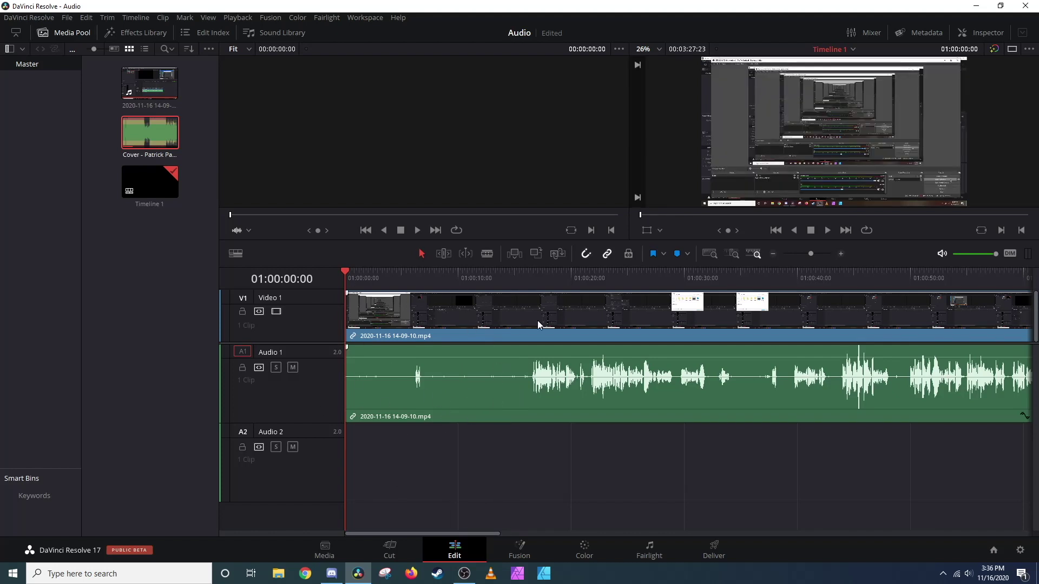
pyautogui.moveTo(509, 271); pyautogui.dragTo(529, 280)
pyautogui.click(486, 254)
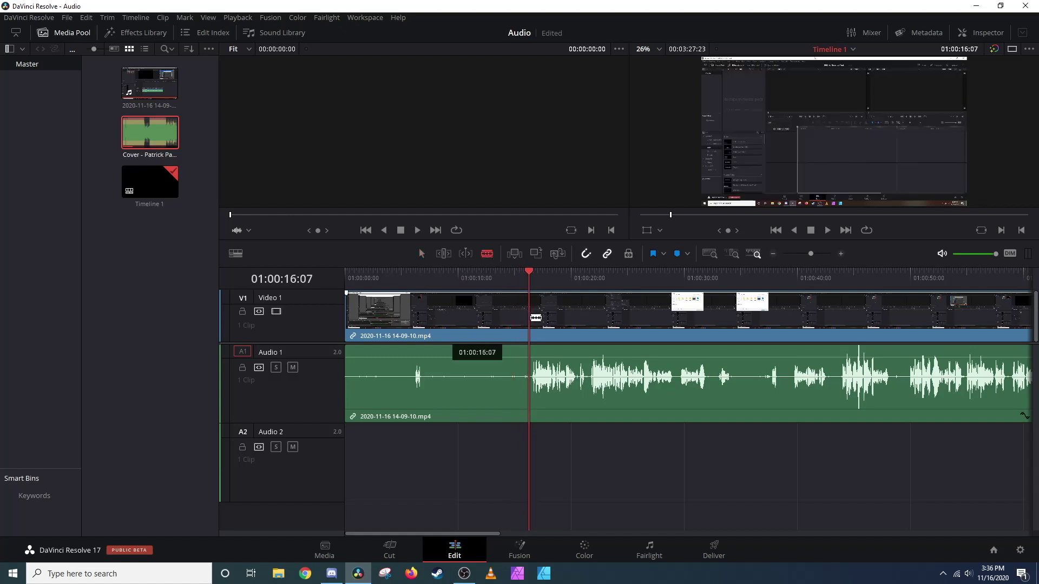
pyautogui.click(530, 323)
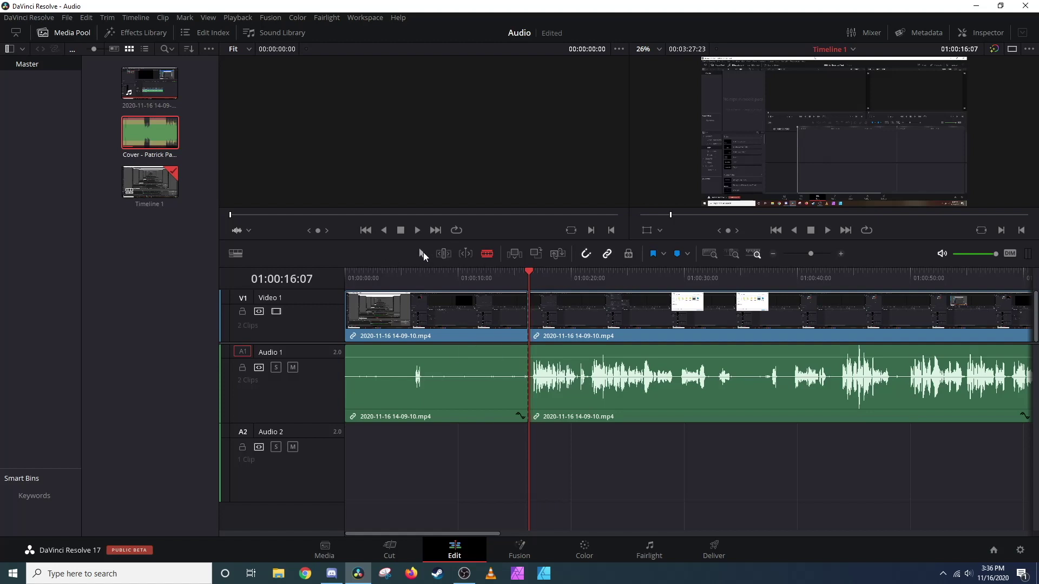
# Ripple-delete the opening 16-second clip so the footage starts at zero
pyautogui.click(423, 253)
pyautogui.click(421, 315)
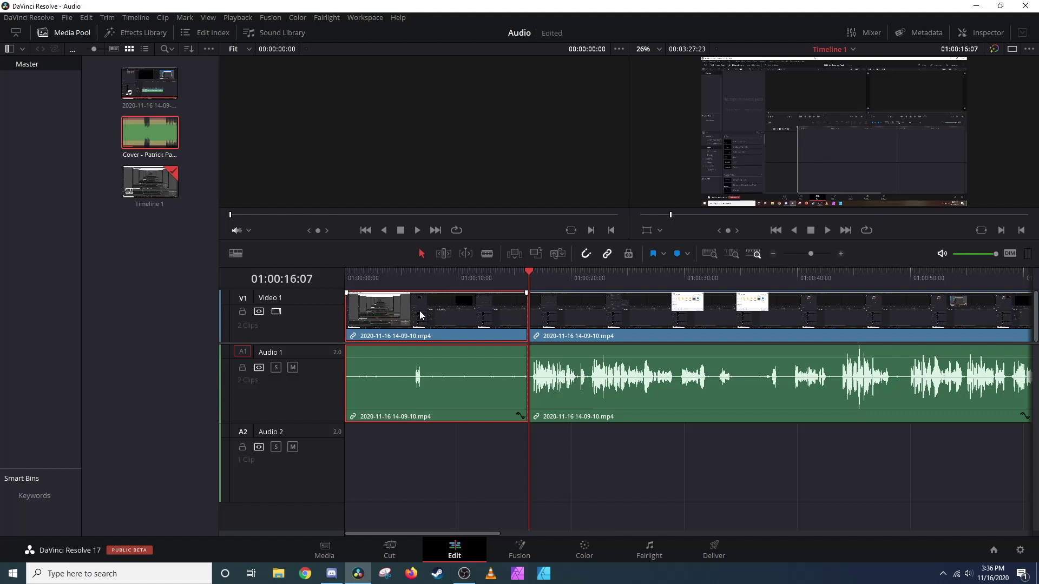
pyautogui.press('BackSpace')
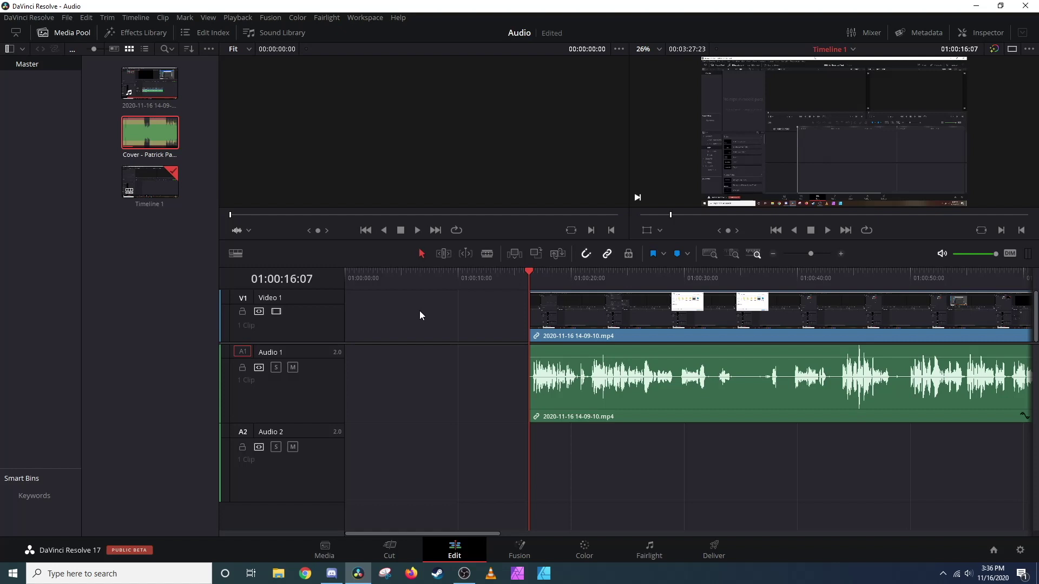
pyautogui.hotkey('ctrl', 'z')
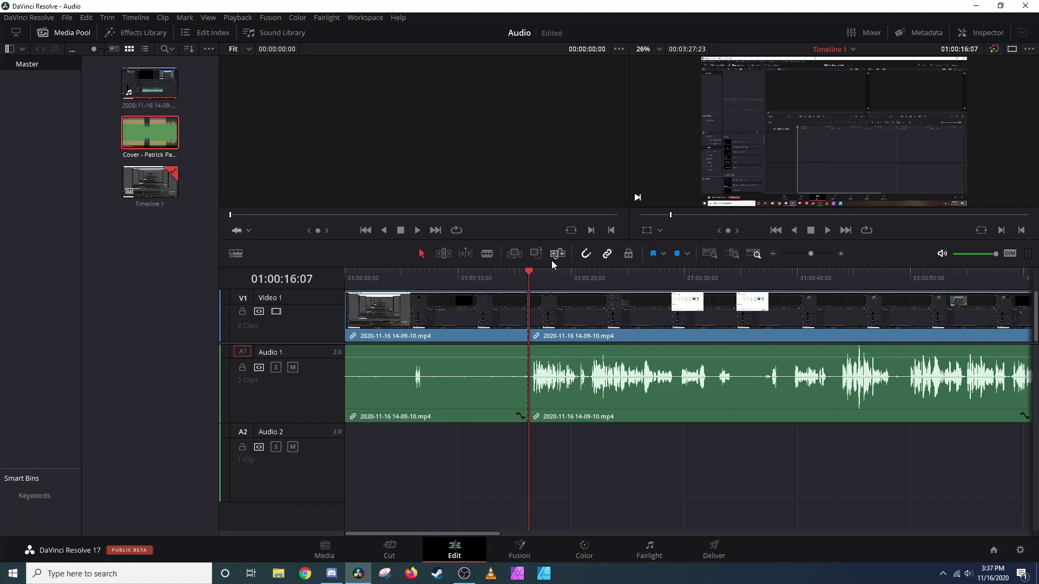
pyautogui.click(478, 305)
pyautogui.press('Delete')
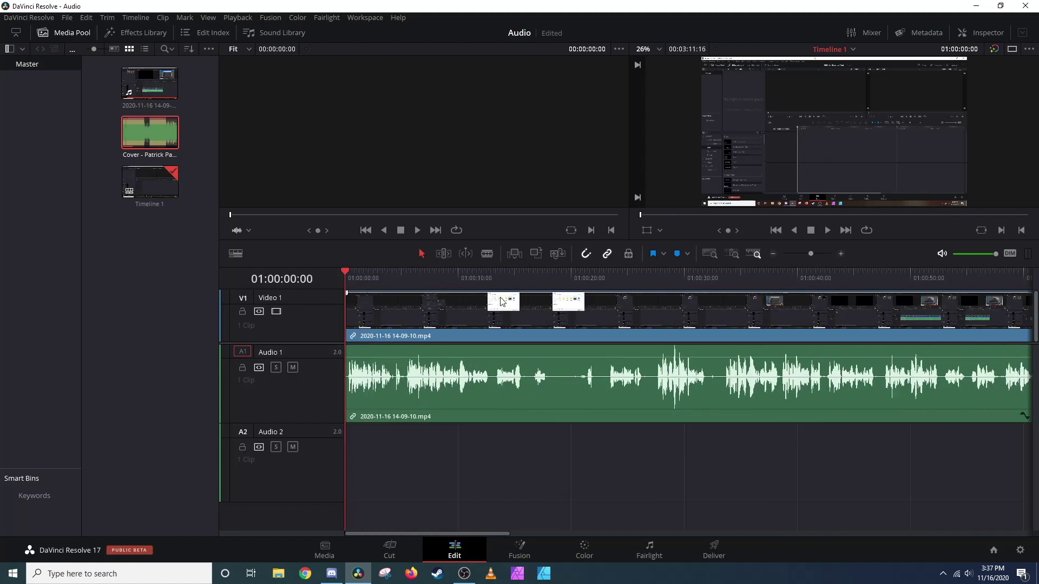
# Blade-cut the recording at 01:00:16:13 and at the end of the pause just after
pyautogui.click(532, 273)
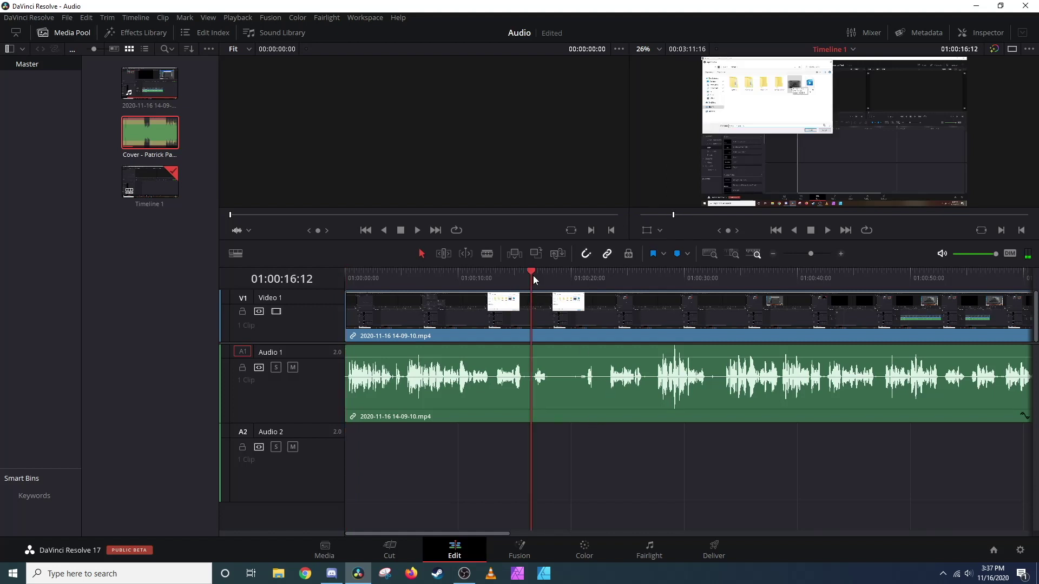
pyautogui.moveTo(533, 271)
pyautogui.mouseDown()
pyautogui.moveTo(556, 280)
pyautogui.moveTo(531, 275)
pyautogui.mouseUp()
pyautogui.click(487, 254)
pyautogui.click(533, 369)
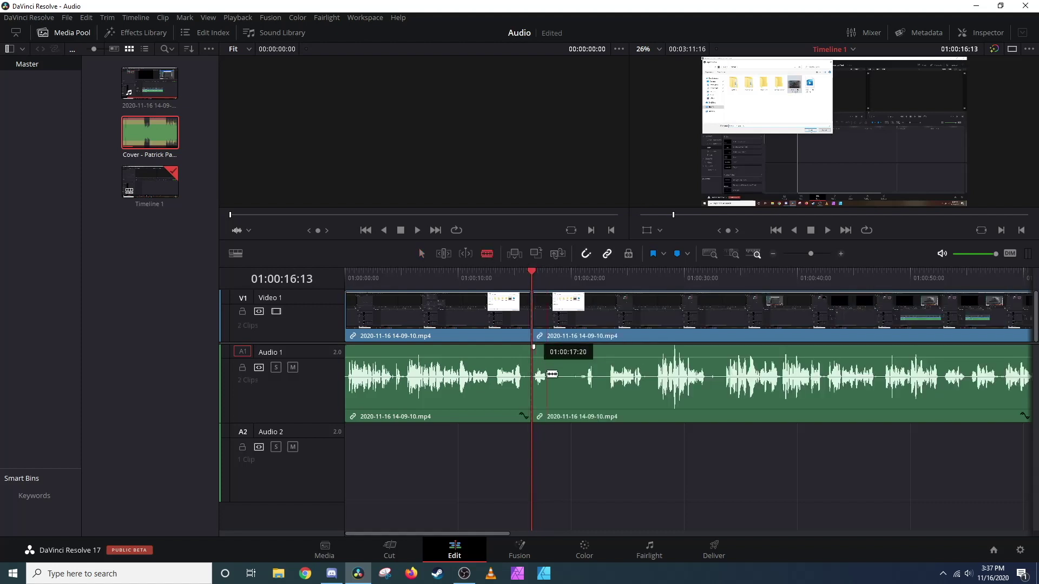
pyautogui.click(550, 373)
# Delete the short clip between the cuts and close the gap
pyautogui.click(422, 254)
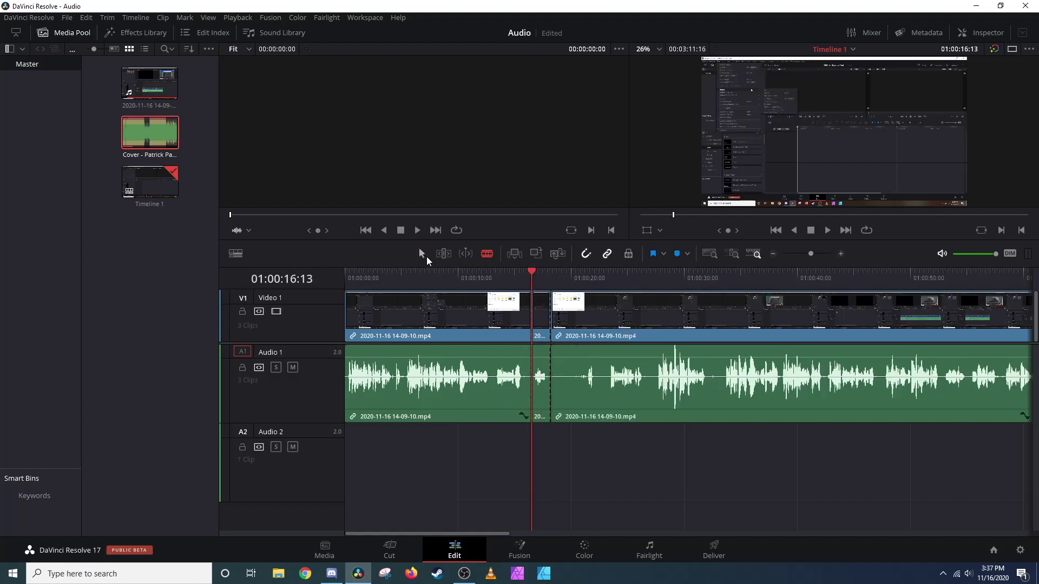
pyautogui.click(542, 323)
pyautogui.press('Delete')
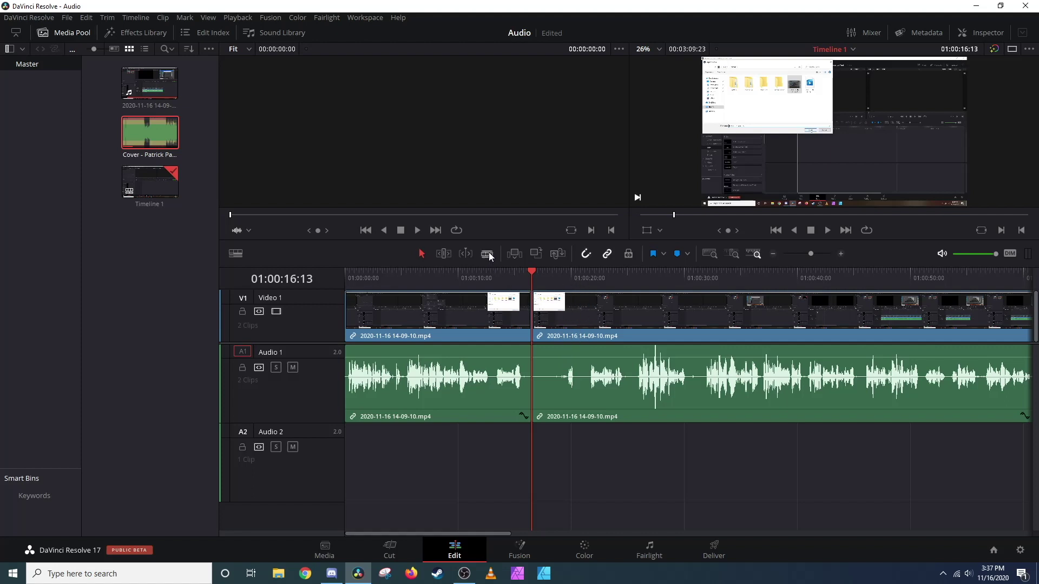
# Blade the recording twice to isolate a short piece and drag its audio volume to the bottom
pyautogui.click(558, 352)
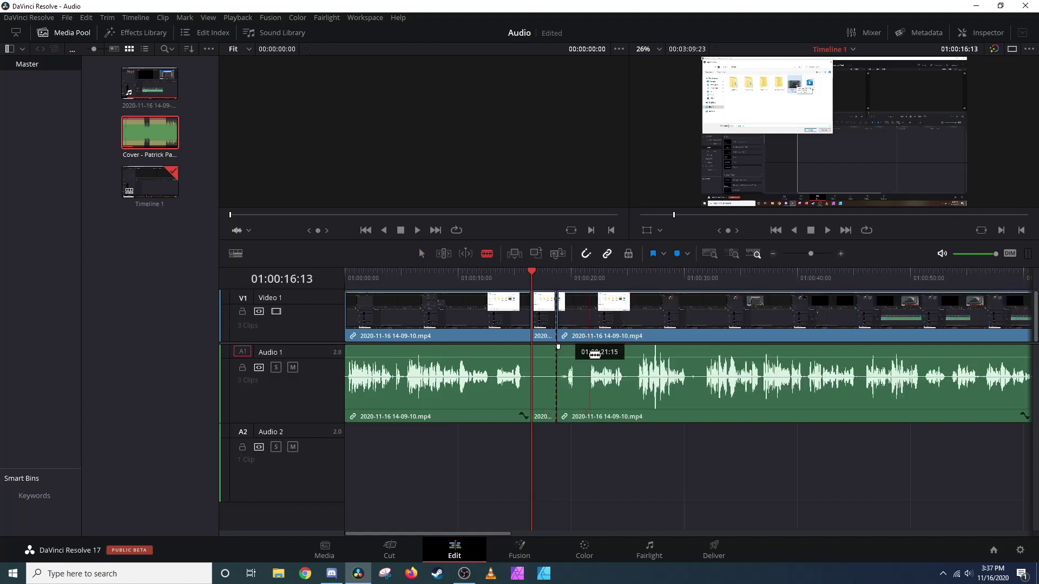
pyautogui.click(579, 365)
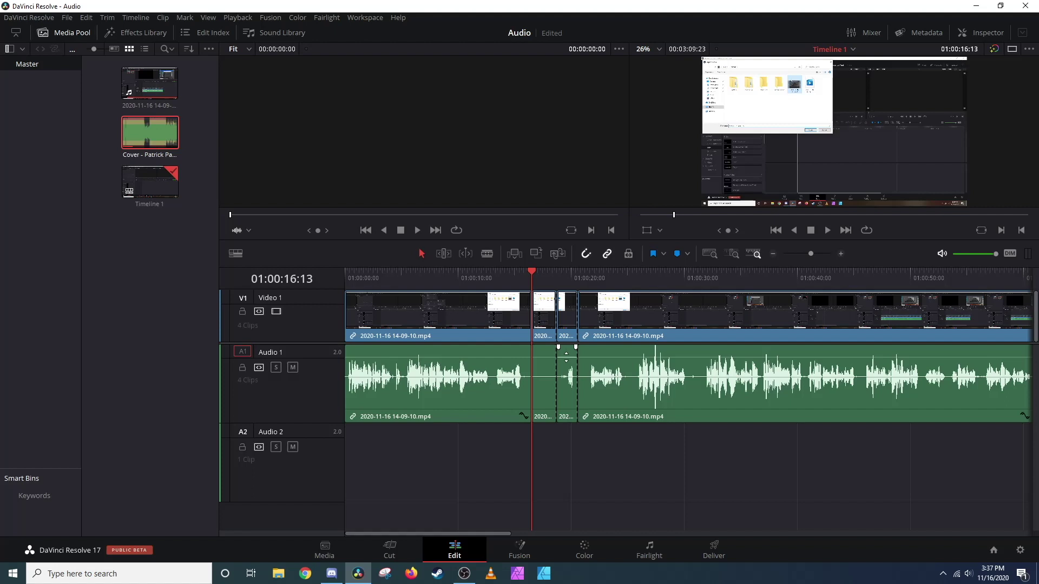
pyautogui.moveTo(566, 358); pyautogui.dragTo(575, 459)
pyautogui.press('Down')
pyautogui.press('Down')
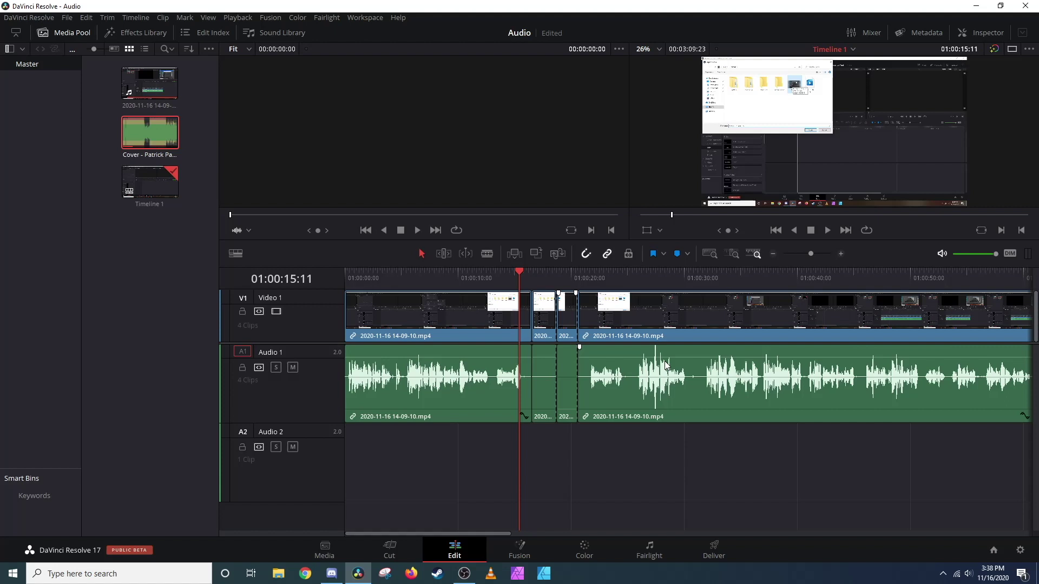
# Raise the opening clip's volume, then cut off the next section and raise its quiet audio
pyautogui.moveTo(469, 377)
pyautogui.mouseDown()
pyautogui.moveTo(469, 348)
pyautogui.moveTo(469, 372)
pyautogui.moveTo(470, 359)
pyautogui.mouseUp()
pyautogui.press('b')
pyautogui.click(625, 361)
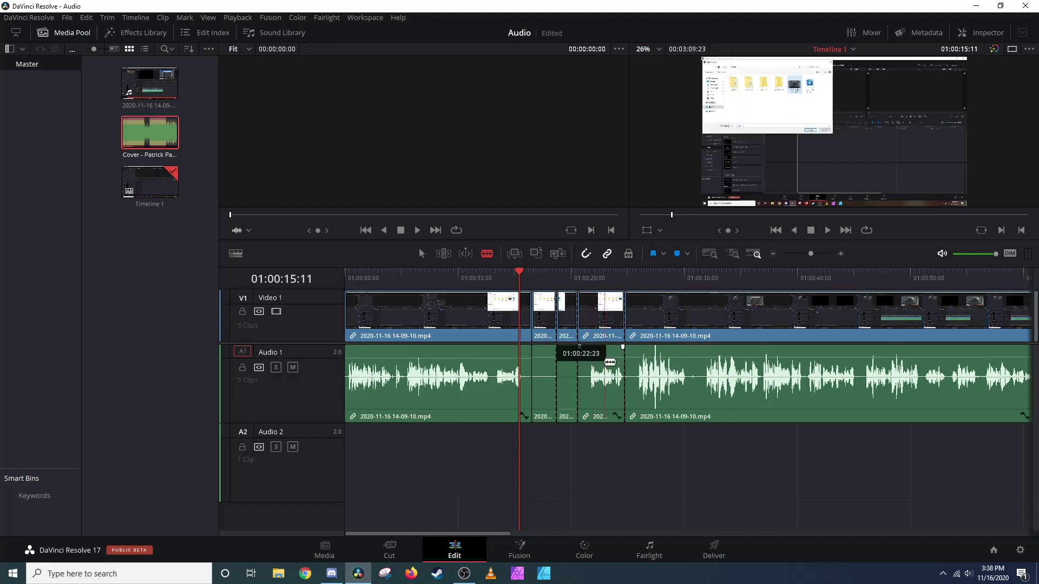
pyautogui.press('a')
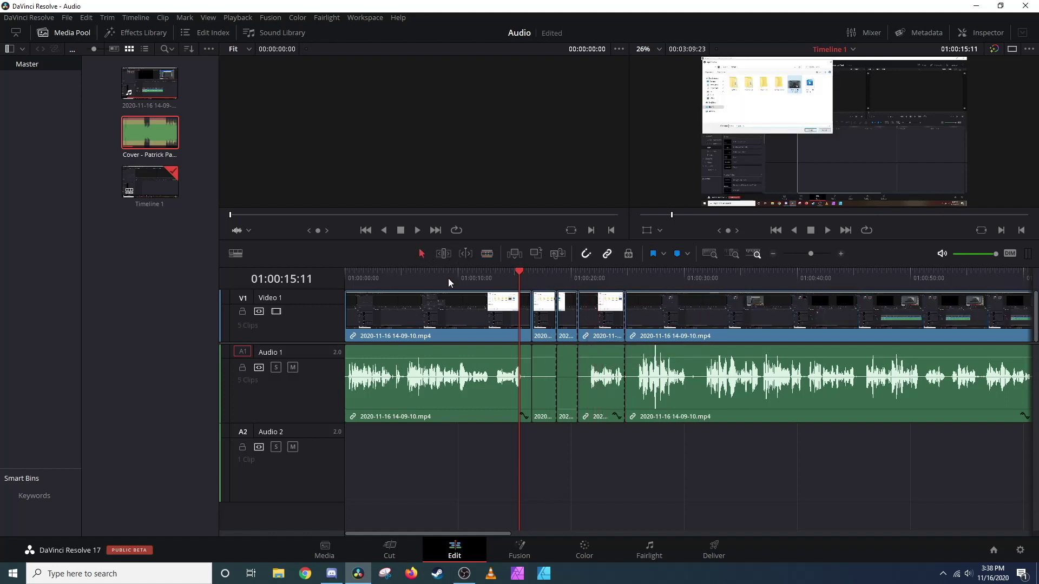
pyautogui.moveTo(602, 358); pyautogui.dragTo(600, 352)
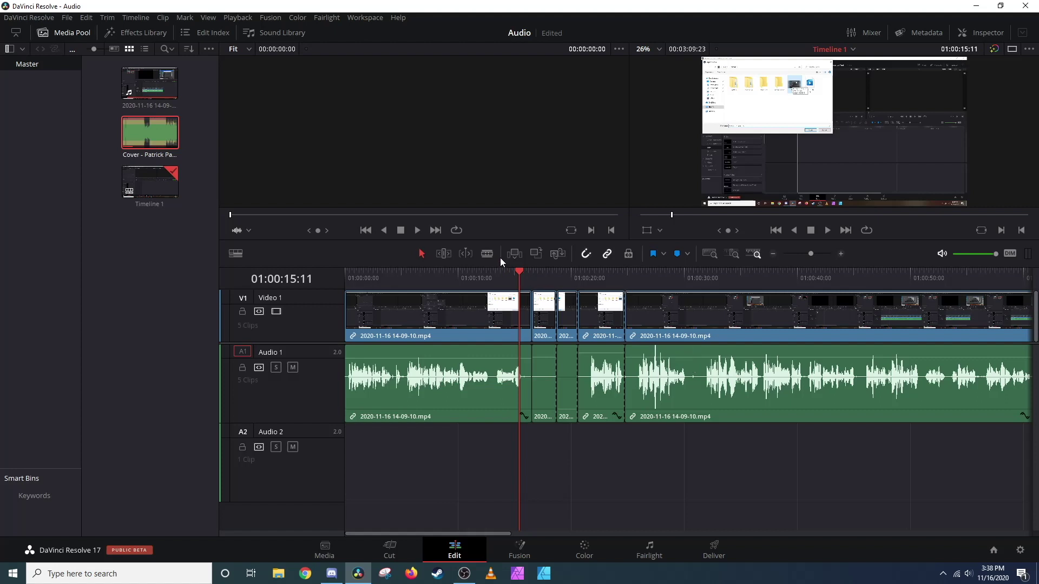
# Cut off the following section near 28 seconds and lower its loud audio
pyautogui.press('b')
pyautogui.click(689, 376)
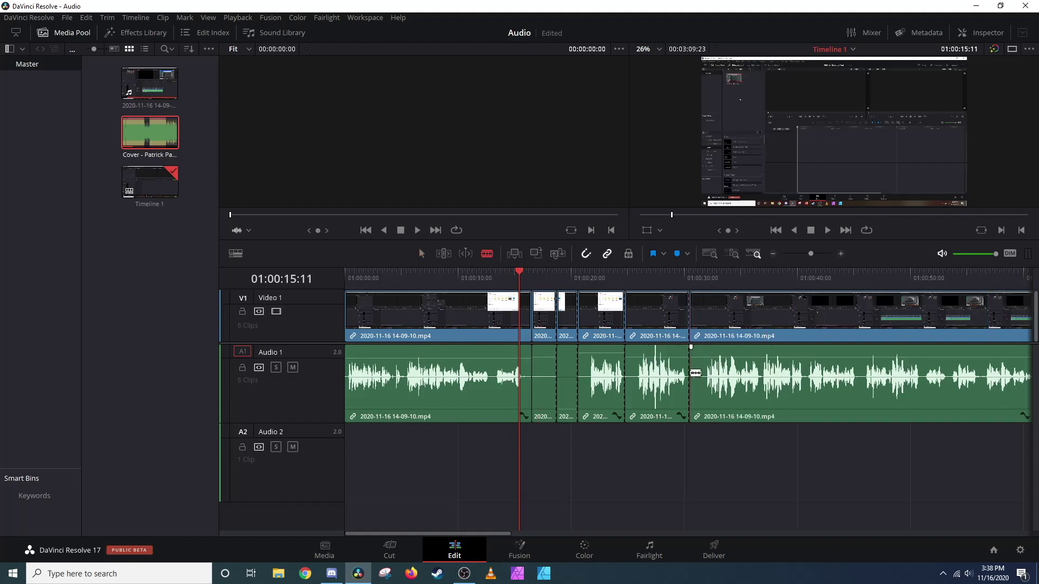
pyautogui.press('a')
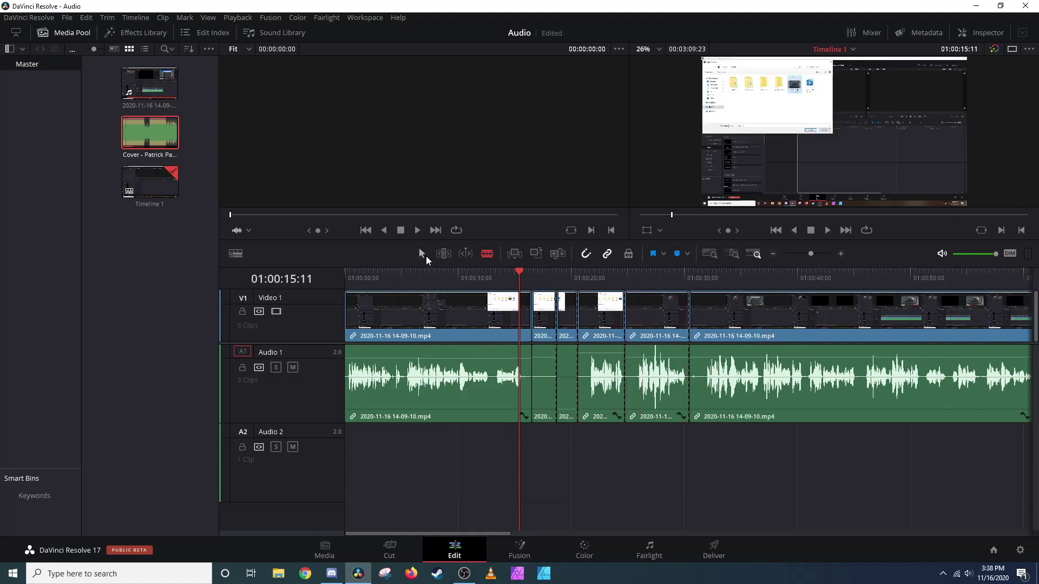
pyautogui.moveTo(671, 367); pyautogui.dragTo(665, 391)
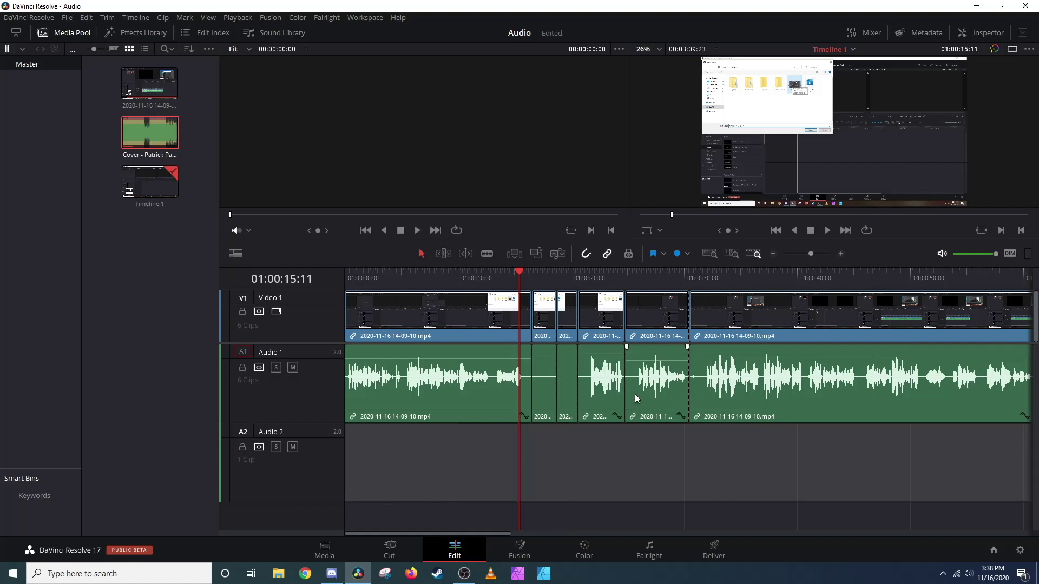
# Blade-cut the recording at the playhead and select the short clip after it
pyautogui.click(490, 254)
pyautogui.click(491, 372)
pyautogui.click(420, 252)
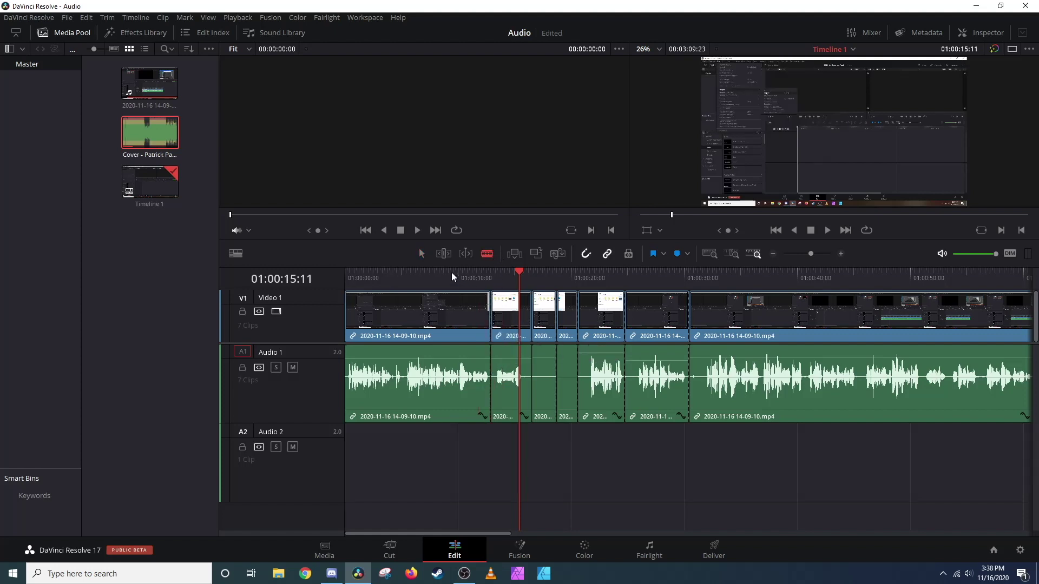
pyautogui.click(508, 306)
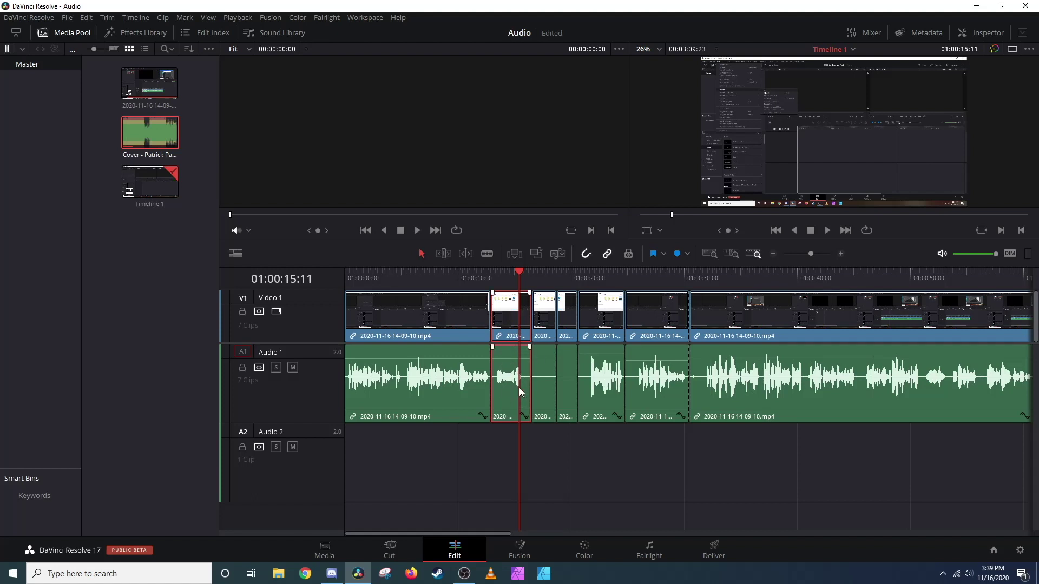
# Unlink the short clip's video and audio, then delete only its audio
pyautogui.rightClick(505, 306)
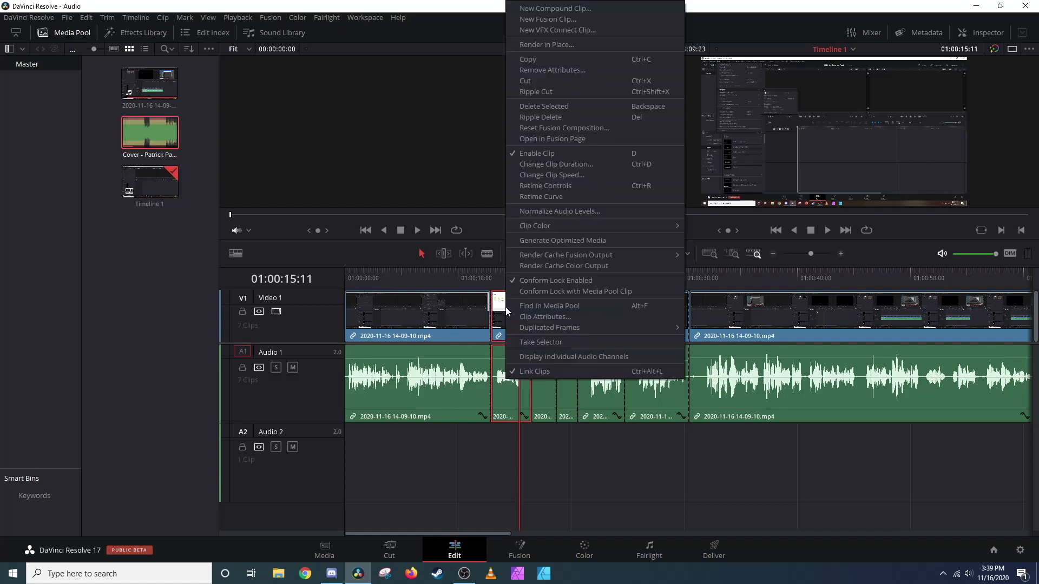
pyautogui.click(528, 372)
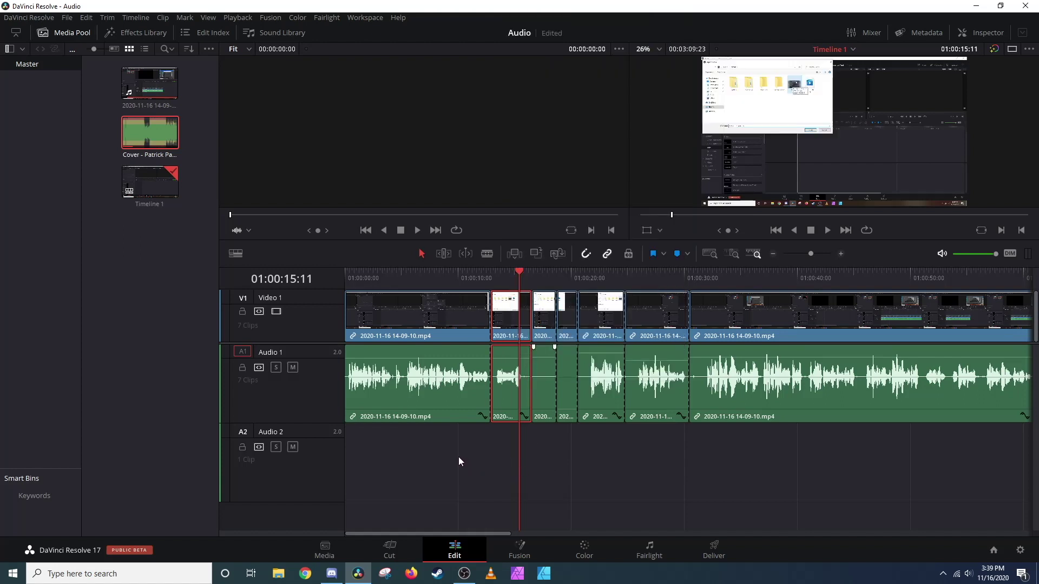
pyautogui.click(459, 457)
pyautogui.click(515, 378)
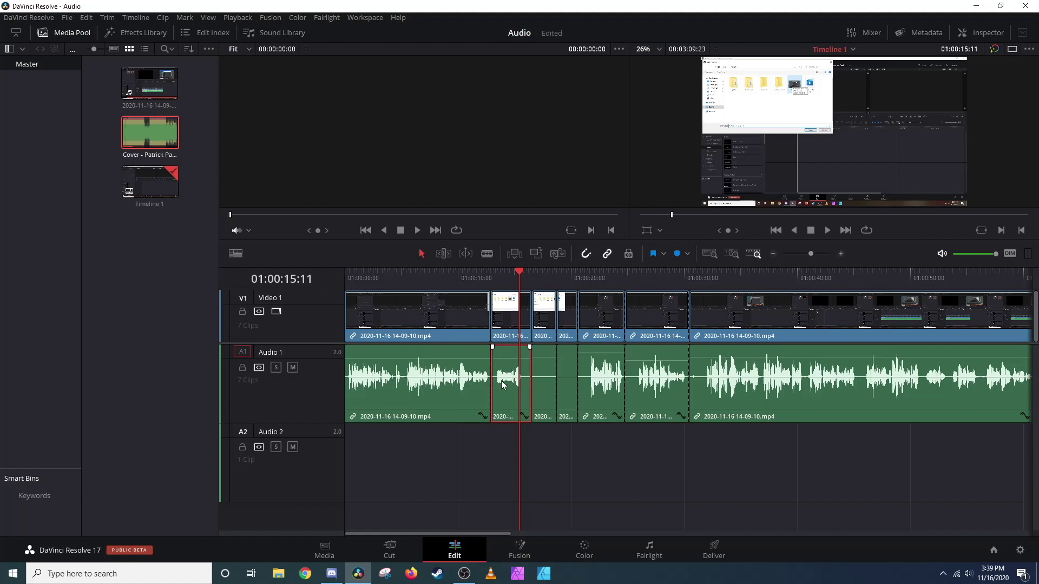
pyautogui.press('BackSpace')
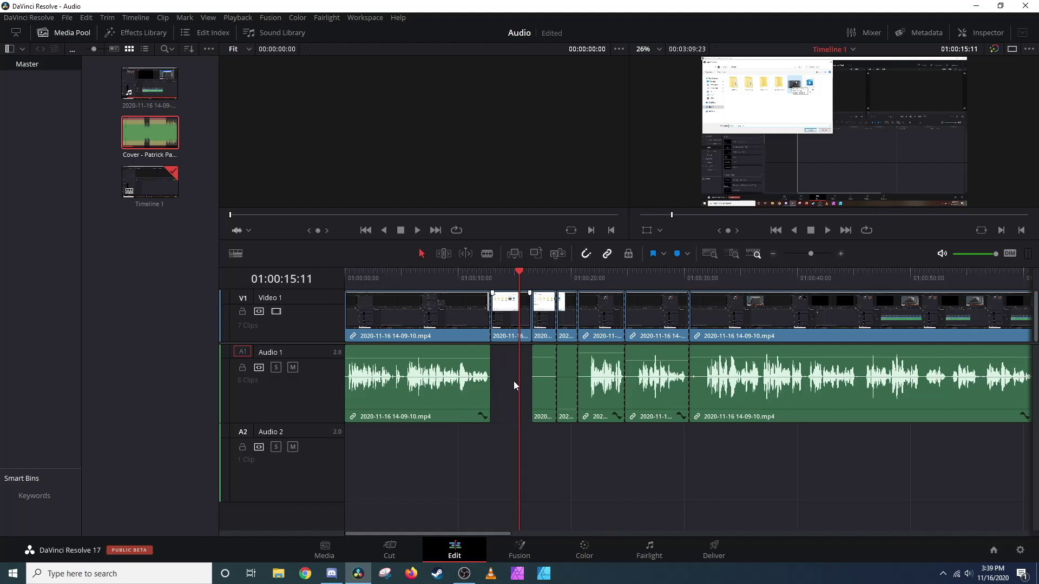
# Undo the deletion and drag the short 13–16 s audio clip's volume fully down to silence it
pyautogui.hotkey('ctrl', 'z')
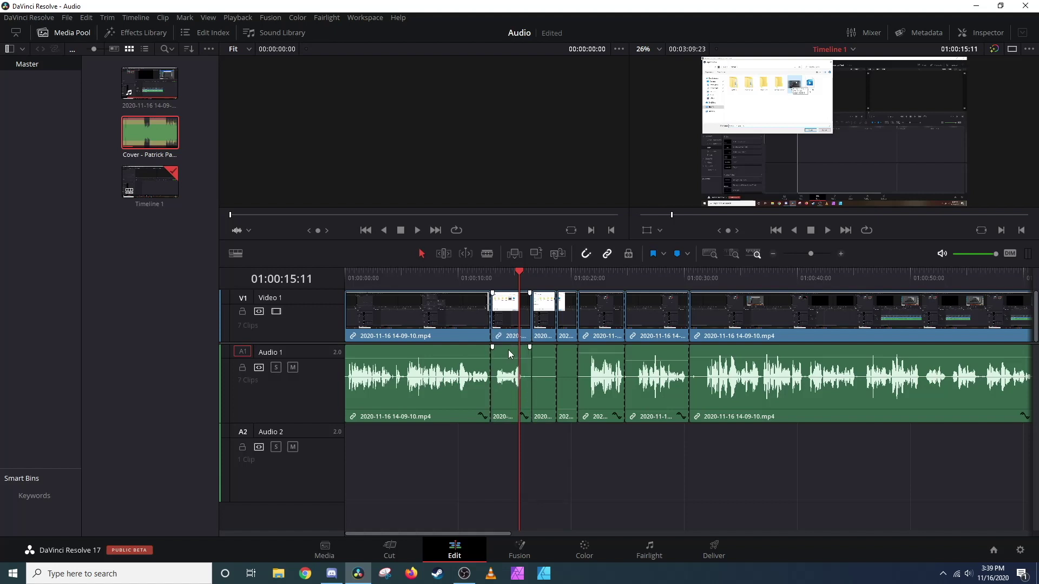
pyautogui.click(506, 323)
pyautogui.moveTo(506, 358); pyautogui.dragTo(493, 441)
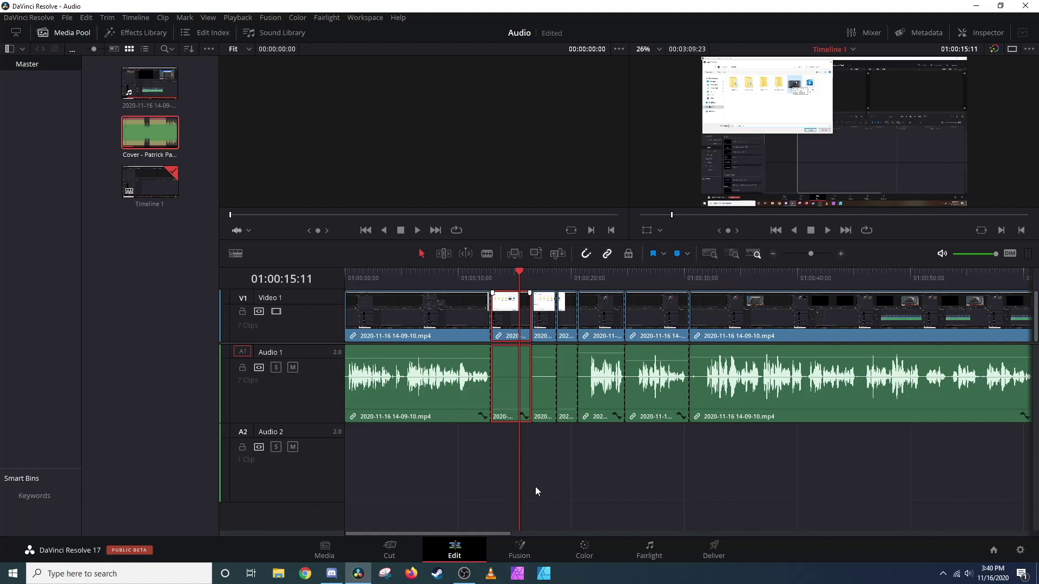
# Add four volume keyframes on Audio 1 near 1:09–1:15 and lower the middle segment
pyautogui.moveTo(475, 533); pyautogui.dragTo(557, 482)
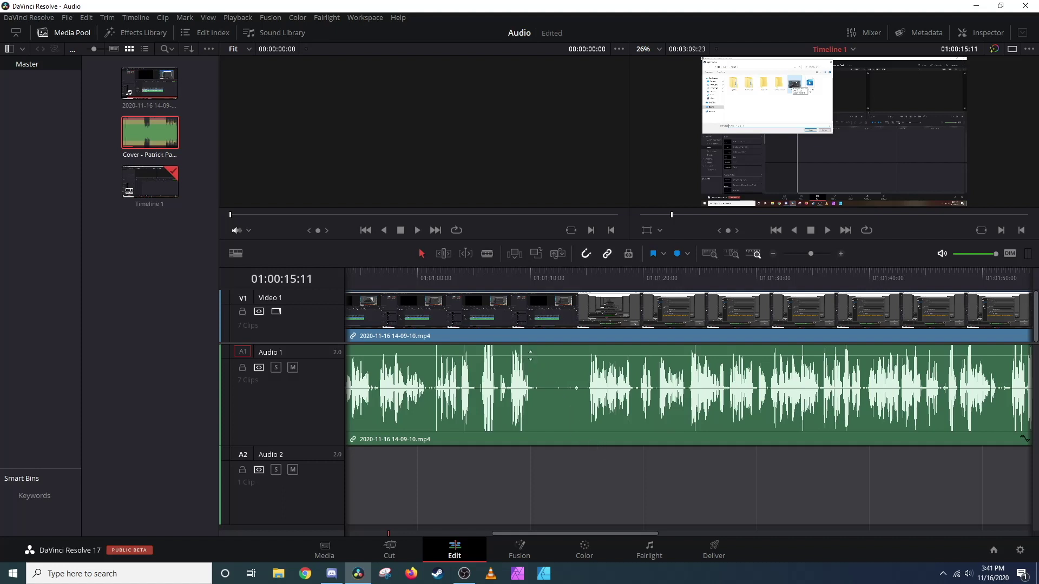
pyautogui.keyDown('alt'); pyautogui.click(531, 356); pyautogui.keyUp('alt')
pyautogui.keyDown('alt'); pyautogui.click(536, 355); pyautogui.keyUp('alt')
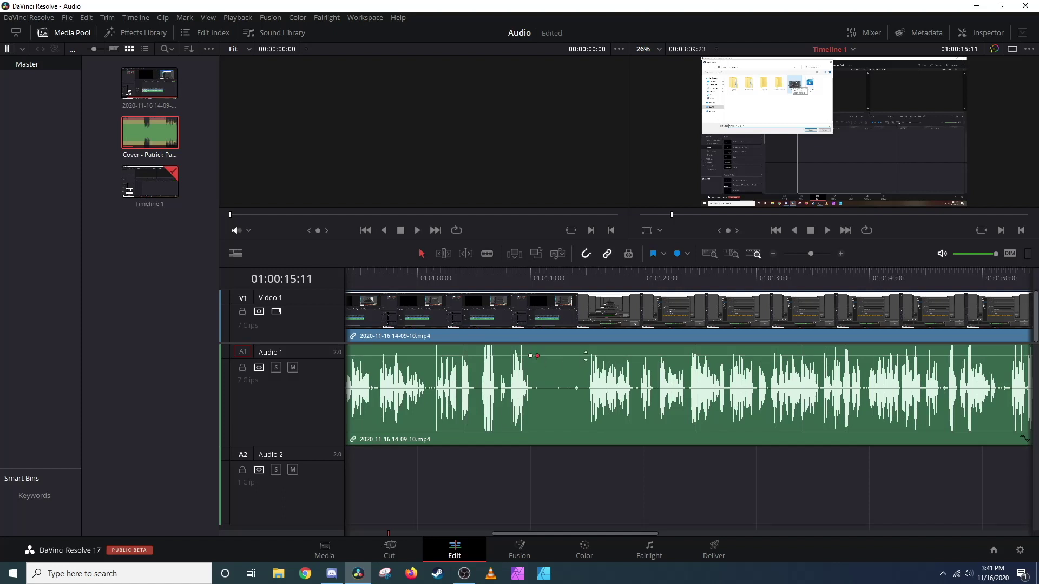
pyautogui.keyDown('alt'); pyautogui.click(587, 356); pyautogui.keyUp('alt')
pyautogui.keyDown('alt'); pyautogui.click(581, 355); pyautogui.keyUp('alt')
pyautogui.moveTo(556, 356); pyautogui.dragTo(550, 376)
# Add three more keyframes inside the dip and reshape it, raising part of the level
pyautogui.keyDown('alt'); pyautogui.click(550, 376); pyautogui.keyUp('alt')
pyautogui.keyDown('alt'); pyautogui.click(558, 375); pyautogui.keyUp('alt')
pyautogui.keyDown('alt'); pyautogui.click(571, 376); pyautogui.keyUp('alt')
pyautogui.moveTo(565, 379); pyautogui.dragTo(544, 381)
pyautogui.moveTo(552, 533); pyautogui.dragTo(653, 527)
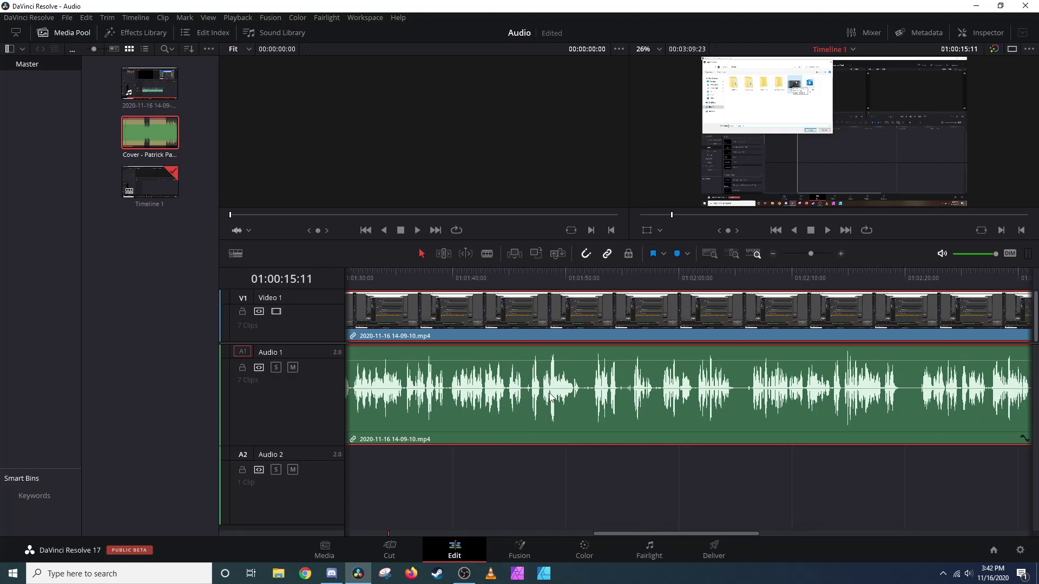
# Dip a second short stretch of Audio 1 voice with four keyframes, then jump to the timeline's end
pyautogui.click(842, 253)
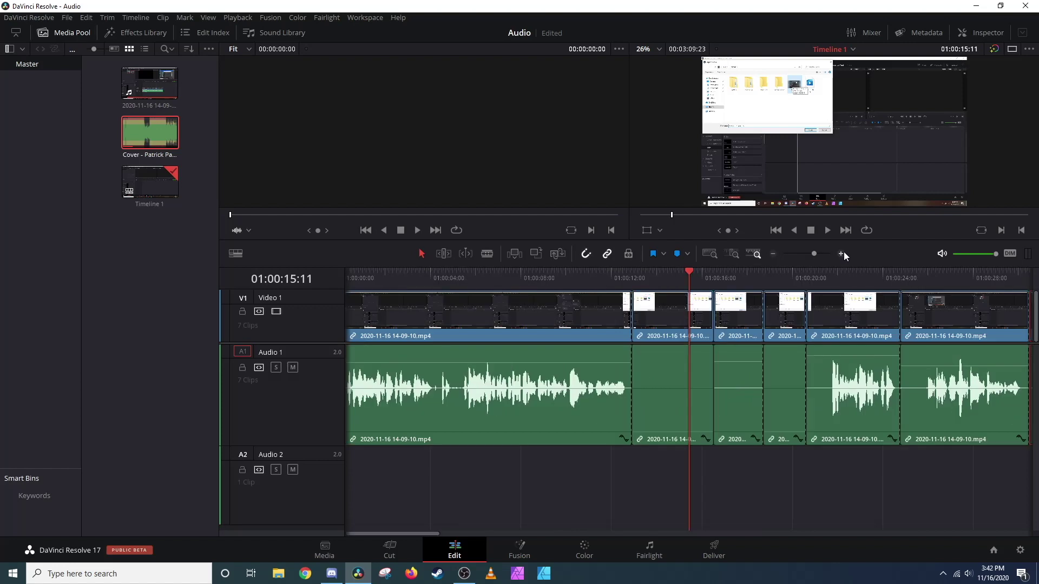
pyautogui.moveTo(427, 533); pyautogui.dragTo(598, 541)
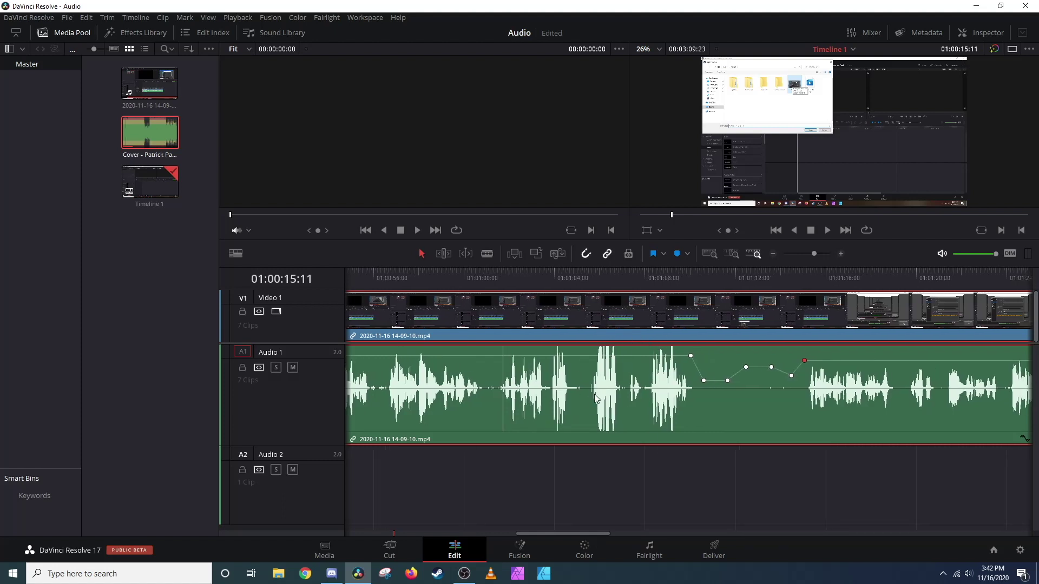
pyautogui.keyDown('alt'); pyautogui.click(575, 356); pyautogui.keyUp('alt')
pyautogui.keyDown('alt'); pyautogui.click(580, 355); pyautogui.keyUp('alt')
pyautogui.keyDown('alt'); pyautogui.click(625, 355); pyautogui.keyUp('alt')
pyautogui.keyDown('alt'); pyautogui.click(632, 356); pyautogui.keyUp('alt')
pyautogui.moveTo(599, 354); pyautogui.dragTo(598, 361)
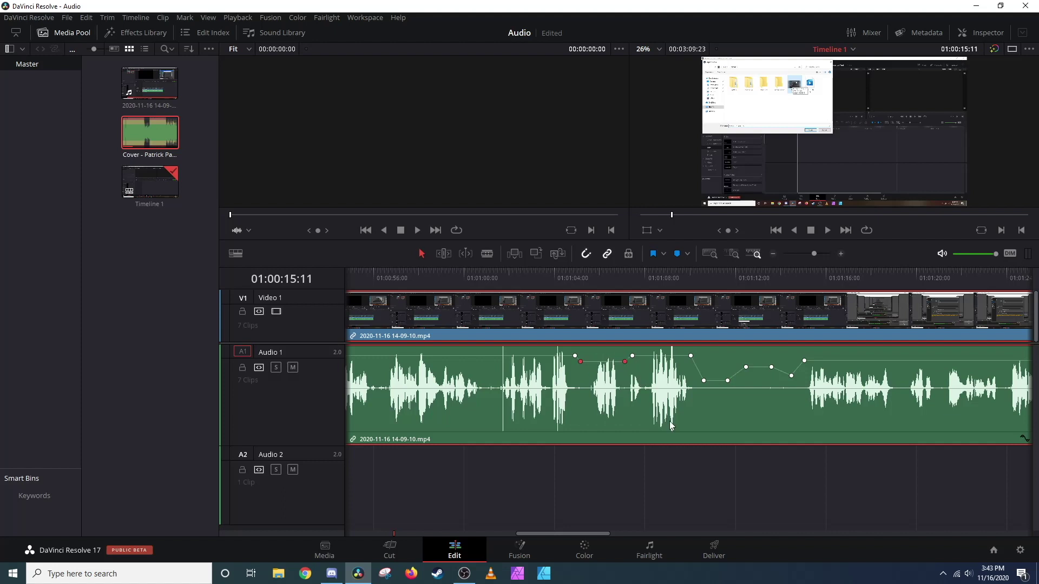
pyautogui.click(671, 273)
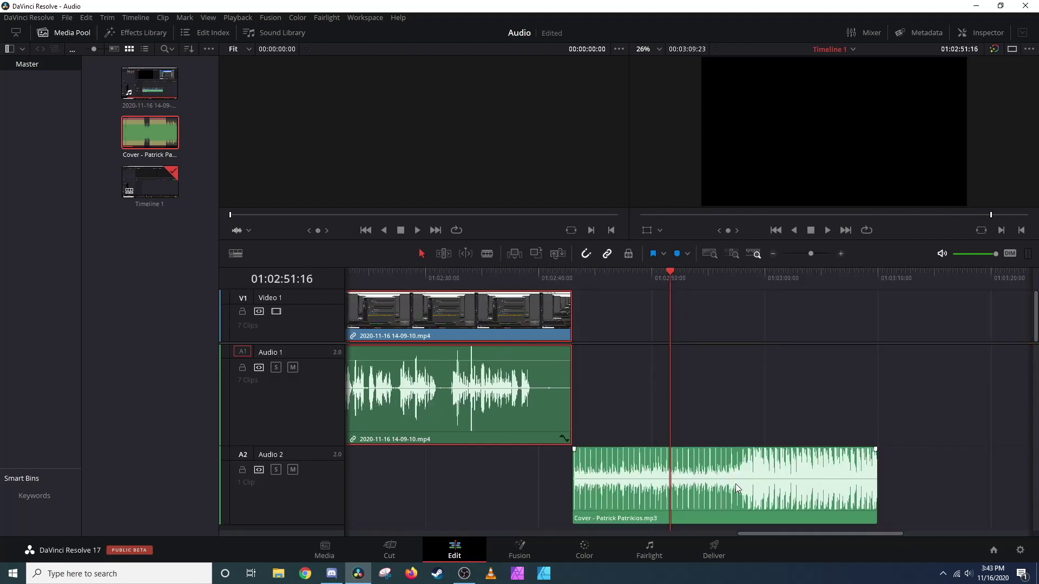
# Lower the A2 Cover music clip to -4.45 dB and give it a fade-in and fade-out
pyautogui.click(715, 472)
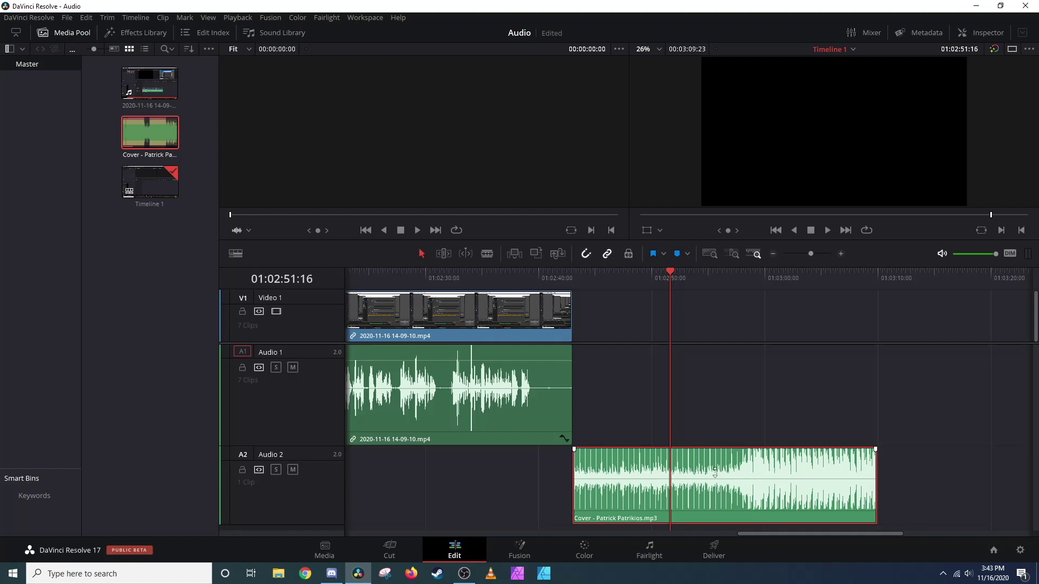
pyautogui.moveTo(715, 472); pyautogui.dragTo(715, 472)
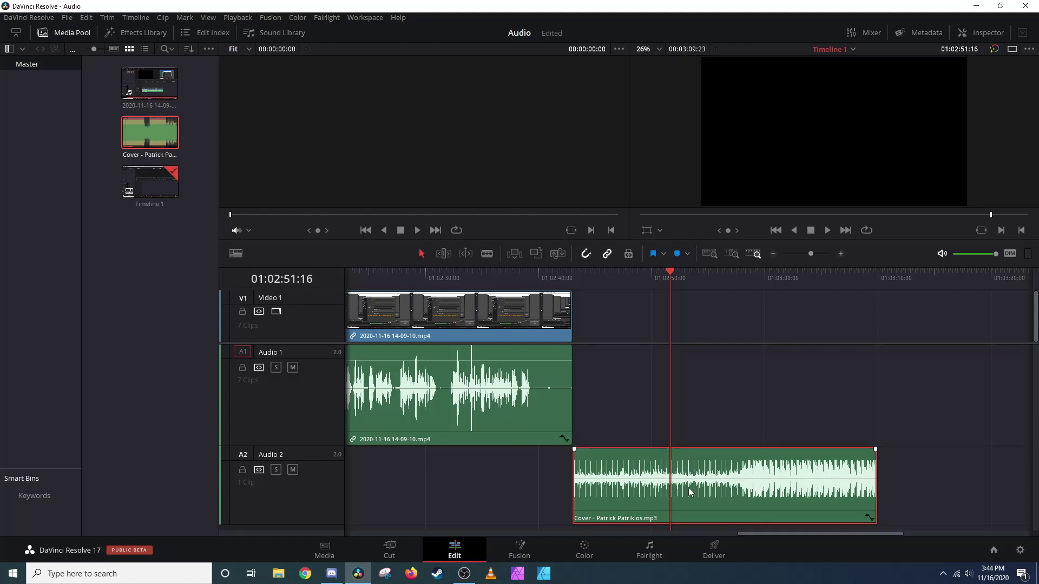
pyautogui.click(860, 420)
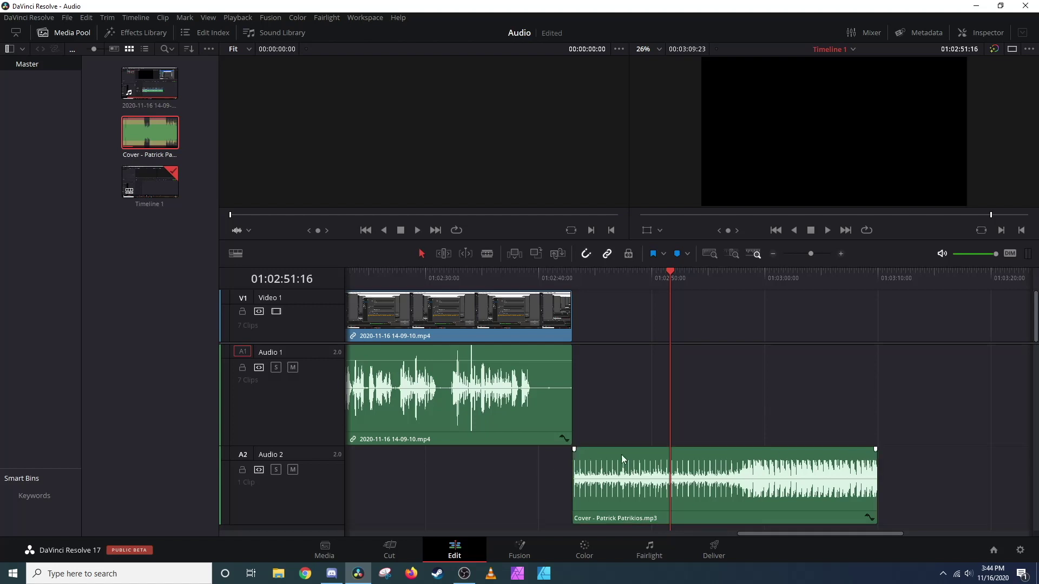
pyautogui.moveTo(875, 449); pyautogui.dragTo(842, 449)
pyautogui.moveTo(575, 449); pyautogui.dragTo(639, 478)
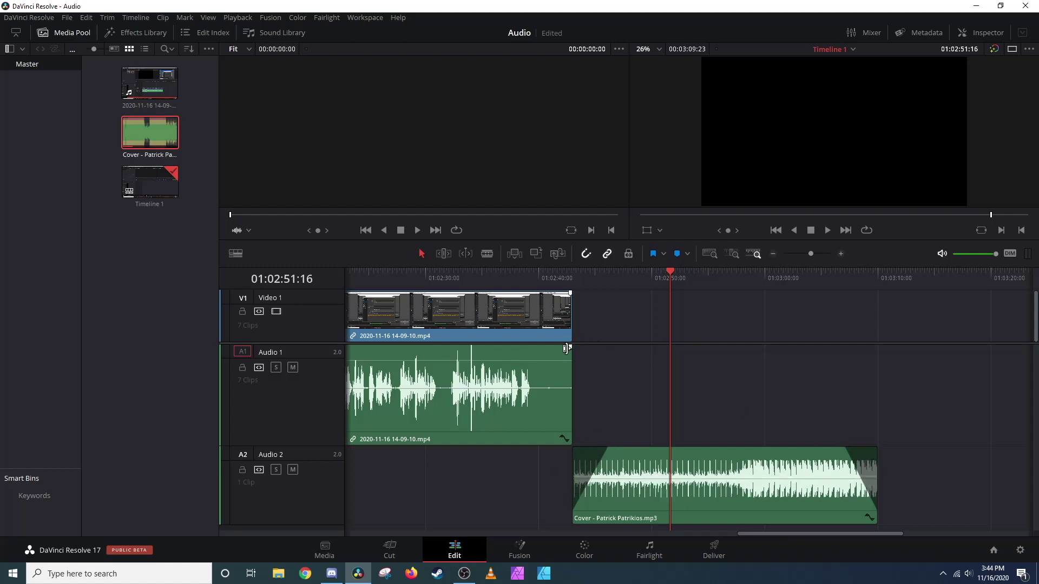
# Add a fade-out at the end and a fade-in at the start of the Audio 1 recording
pyautogui.moveTo(570, 346); pyautogui.dragTo(504, 347)
pyautogui.moveTo(790, 533); pyautogui.dragTo(260, 555)
pyautogui.moveTo(347, 347); pyautogui.dragTo(357, 348)
pyautogui.moveTo(829, 533); pyautogui.dragTo(380, 516)
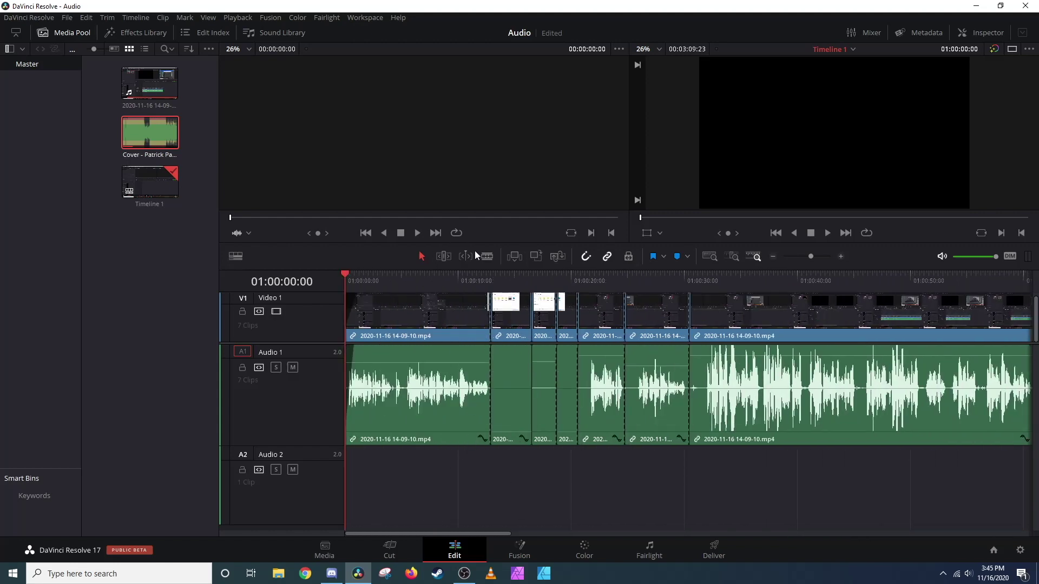
# Place three volume keyframes on the opening Audio 1 clip, raise its level, then deselect it
pyautogui.moveTo(446, 386)
pyautogui.moveTo(402, 379)
pyautogui.keyDown('alt'); pyautogui.click(374, 363); pyautogui.keyUp('alt')
pyautogui.keyDown('alt'); pyautogui.click(383, 362); pyautogui.keyUp('alt')
pyautogui.keyDown('alt'); pyautogui.click(401, 363); pyautogui.keyUp('alt')
pyautogui.click(421, 366)
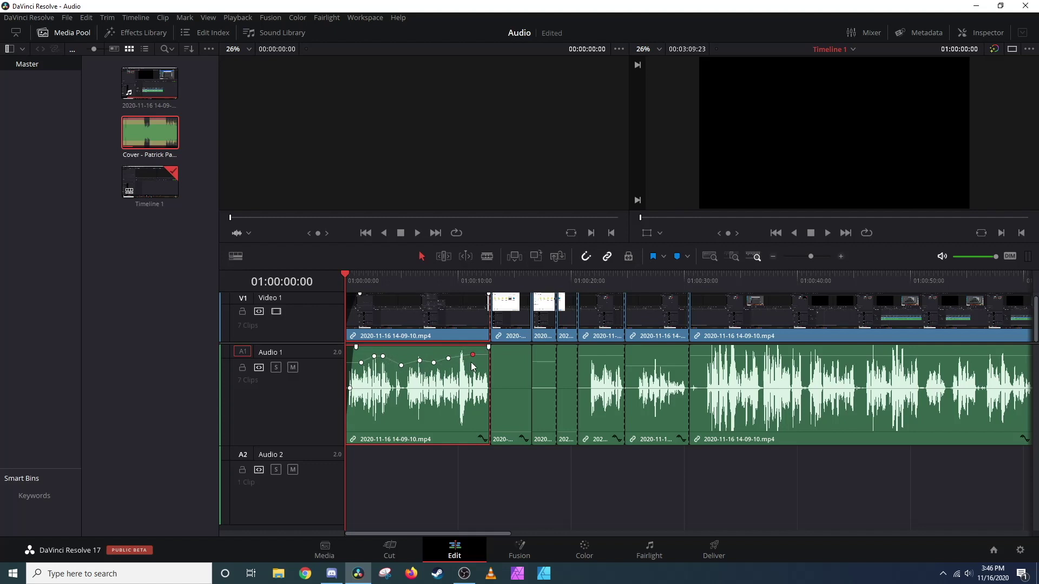
pyautogui.click(490, 482)
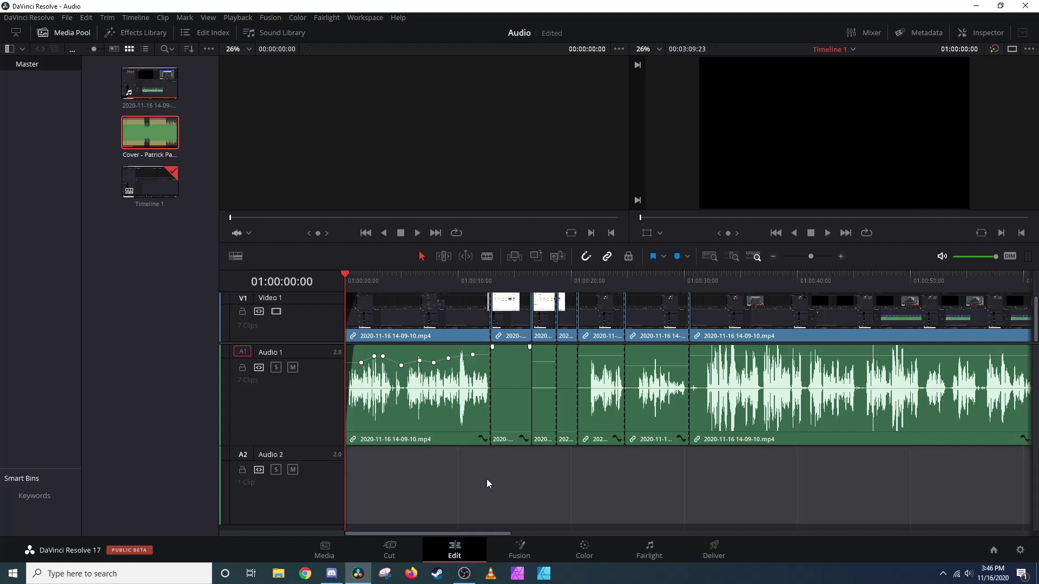